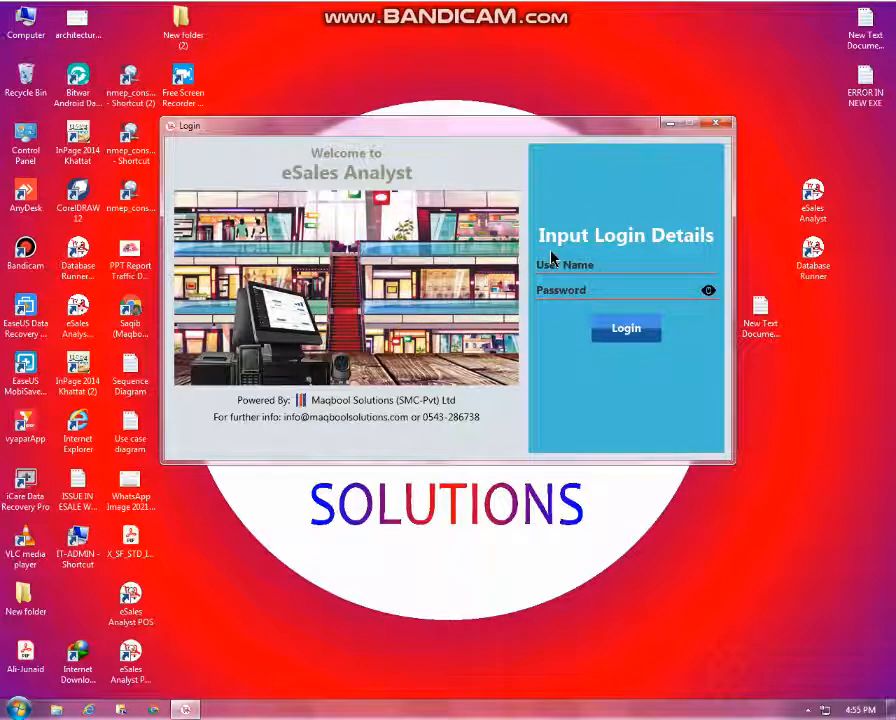
Sign in as the Admin user with the account password
text(Admin)
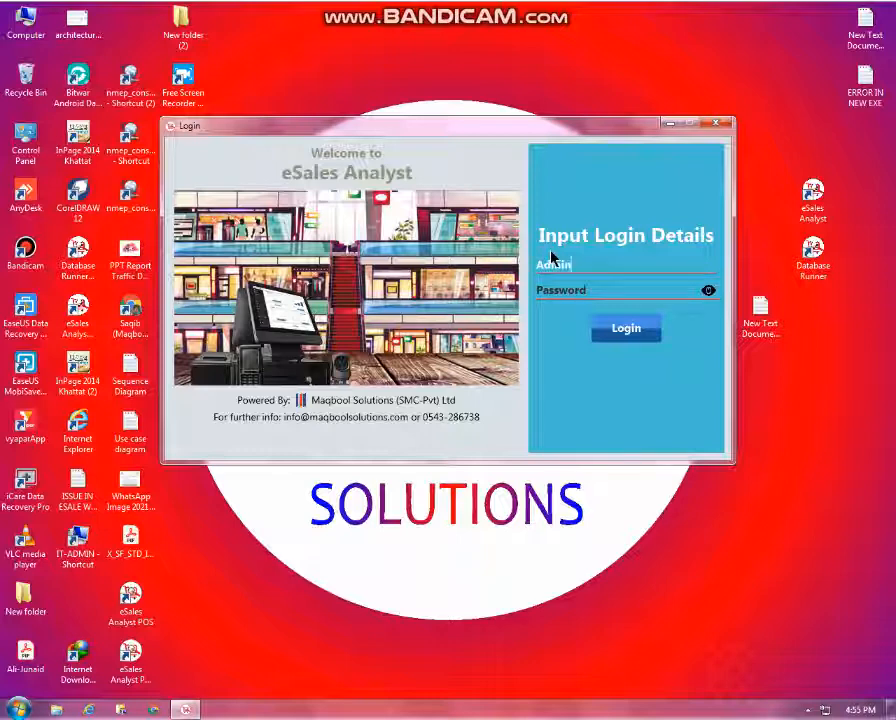
key(Tab)
text(•••)
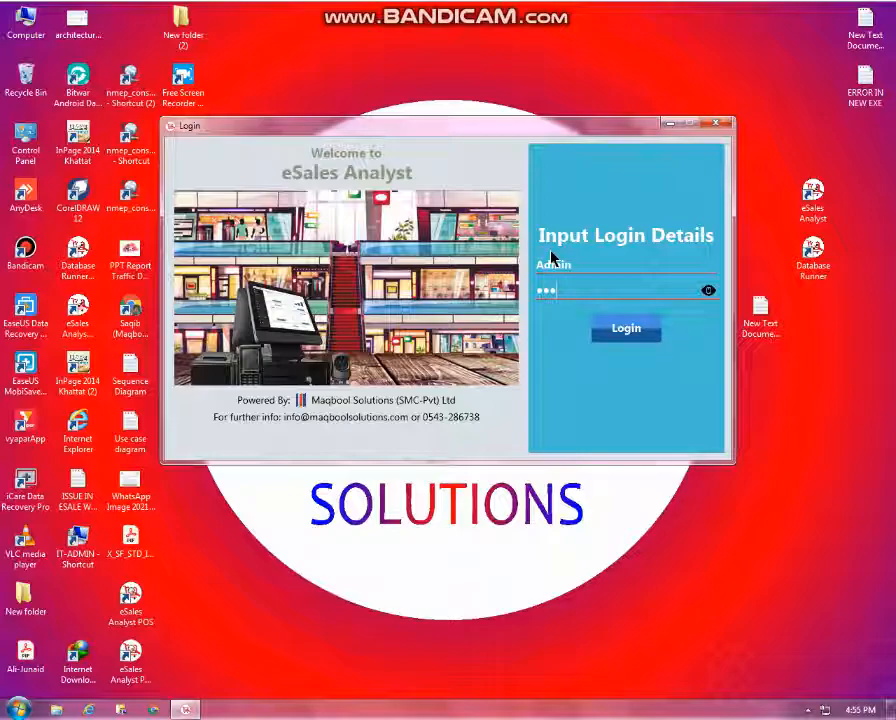
key(Return)
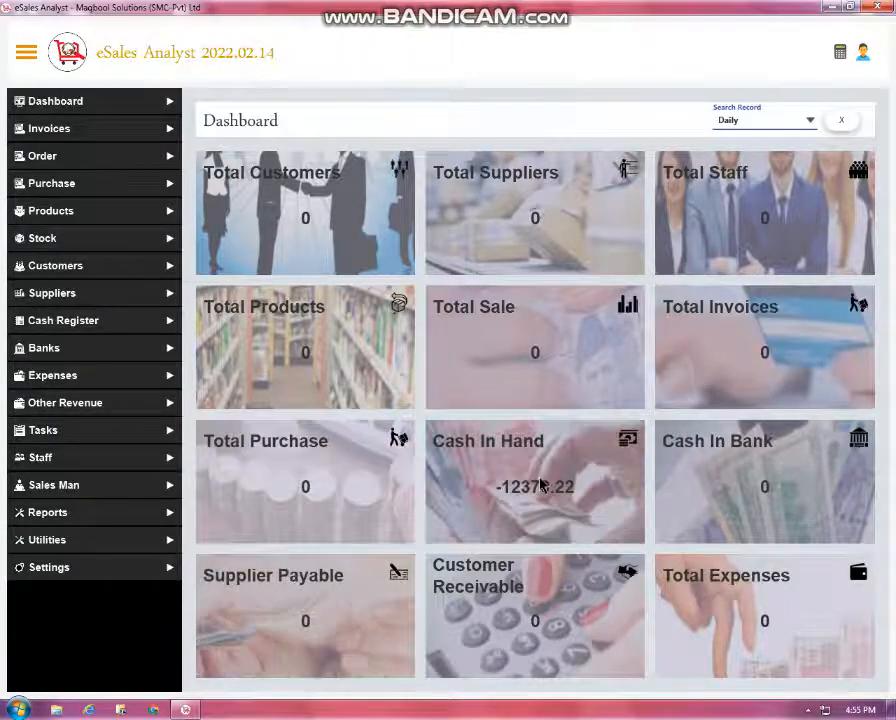
Switch the dashboard totals to Monthly and open the user management page
click(756, 119)
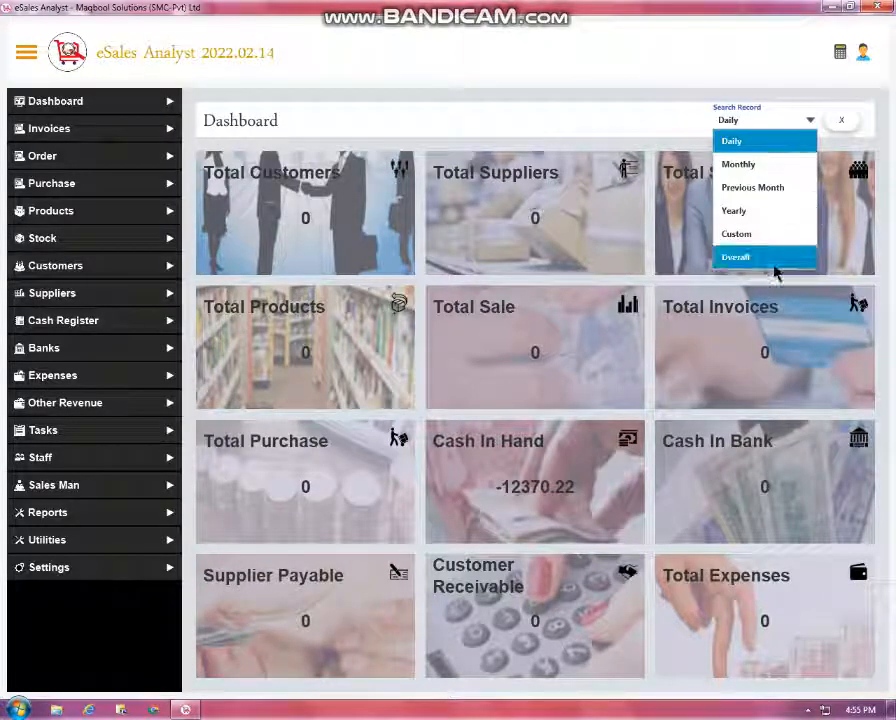
click(759, 166)
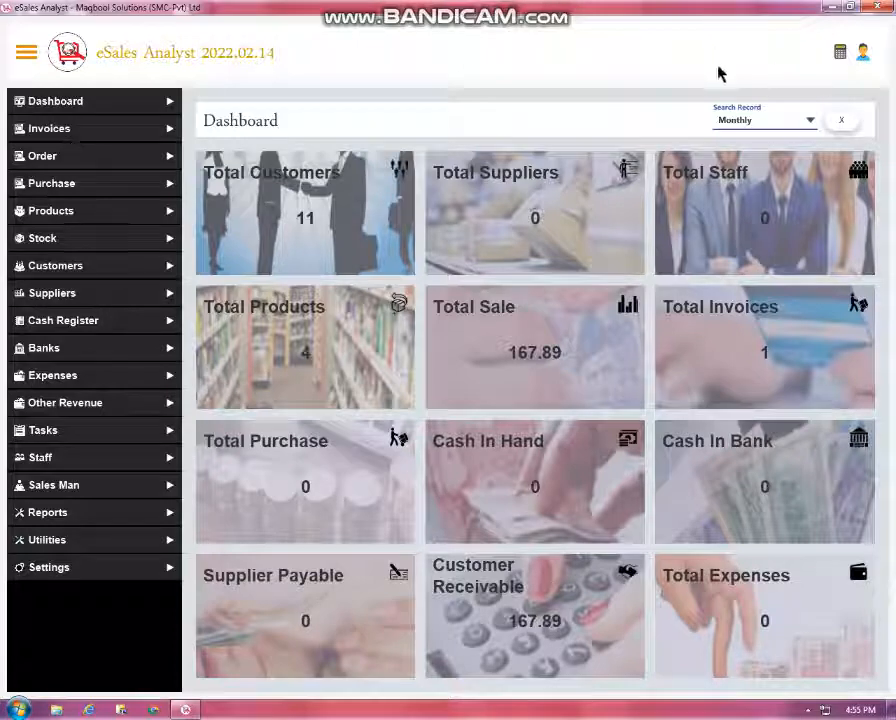
click(862, 62)
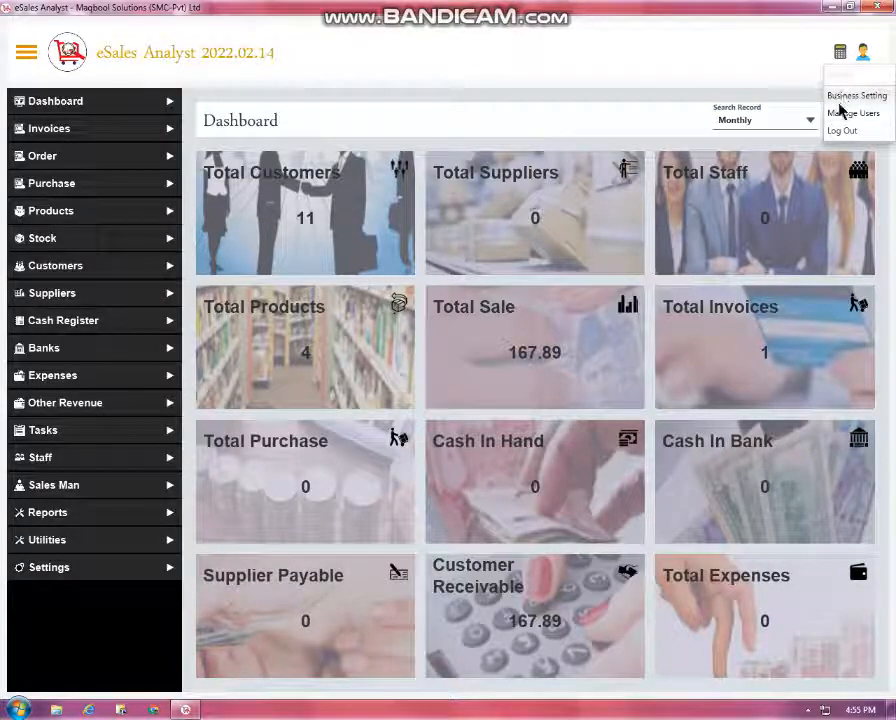
click(689, 123)
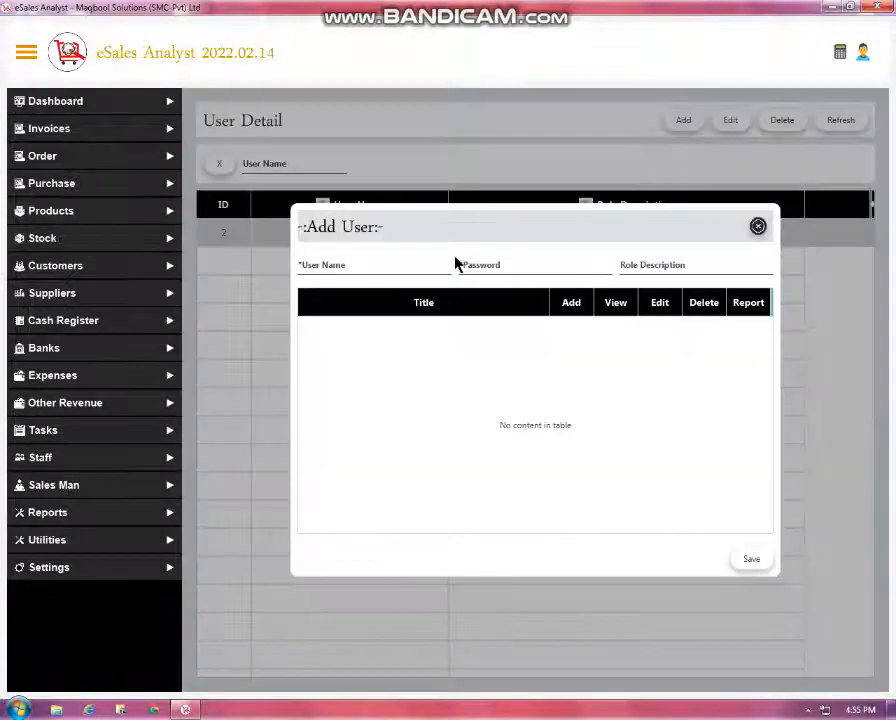
Look over the Add User name, password, role and permissions fields, then close it unsaved
scroll(370, 300, down, 5)
click(361, 275)
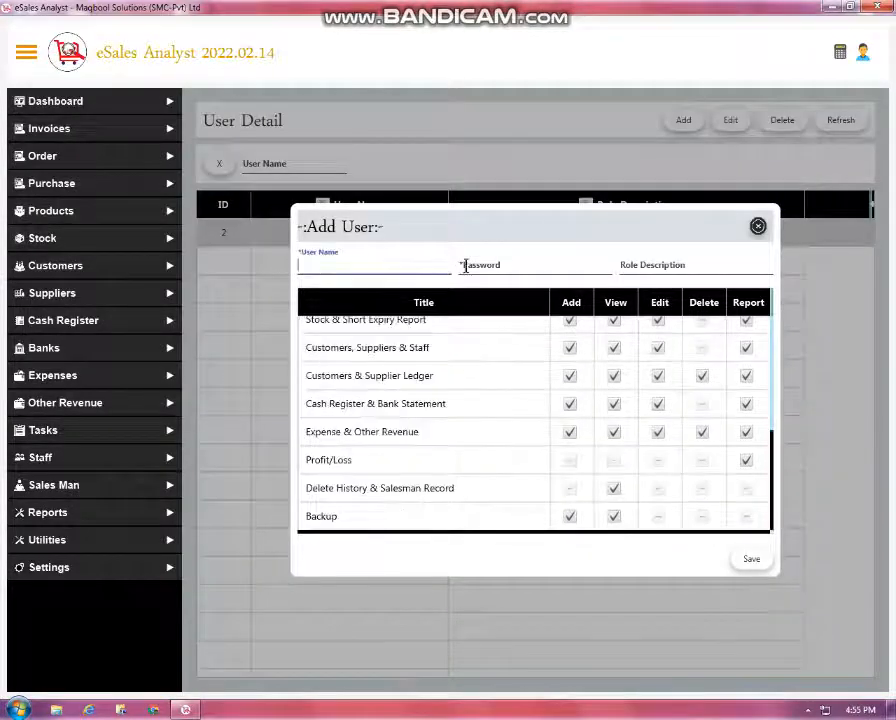
click(466, 264)
click(640, 263)
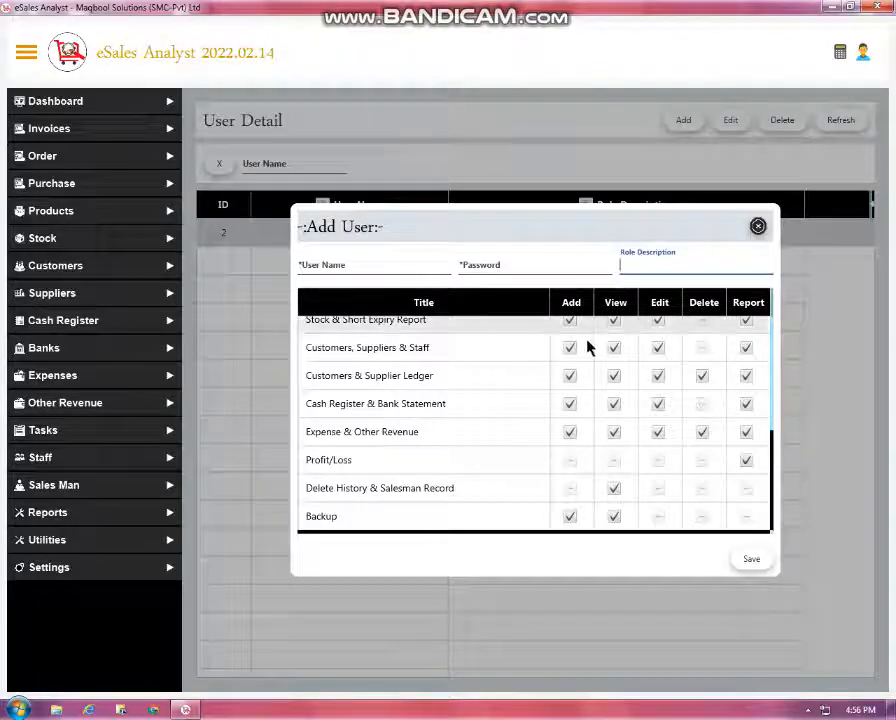
scroll(600, 380, up, 5)
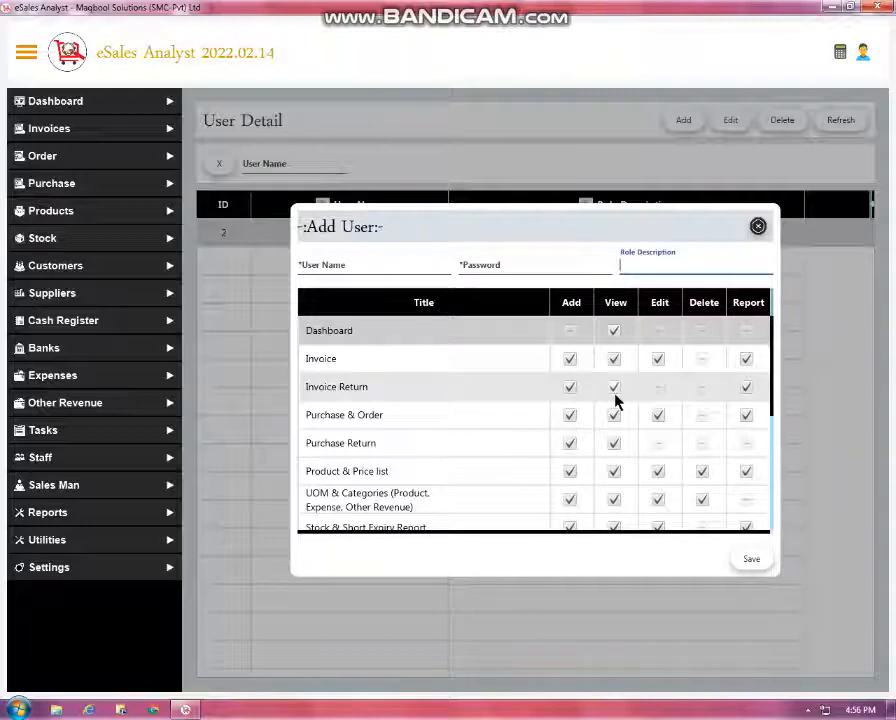
scroll(615, 400, down, 5)
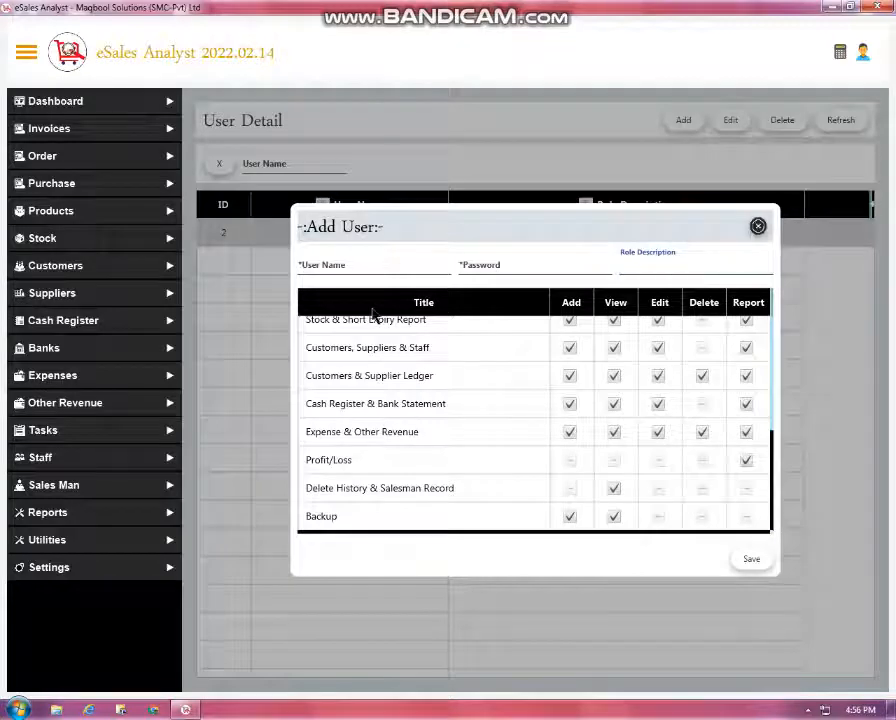
click(218, 336)
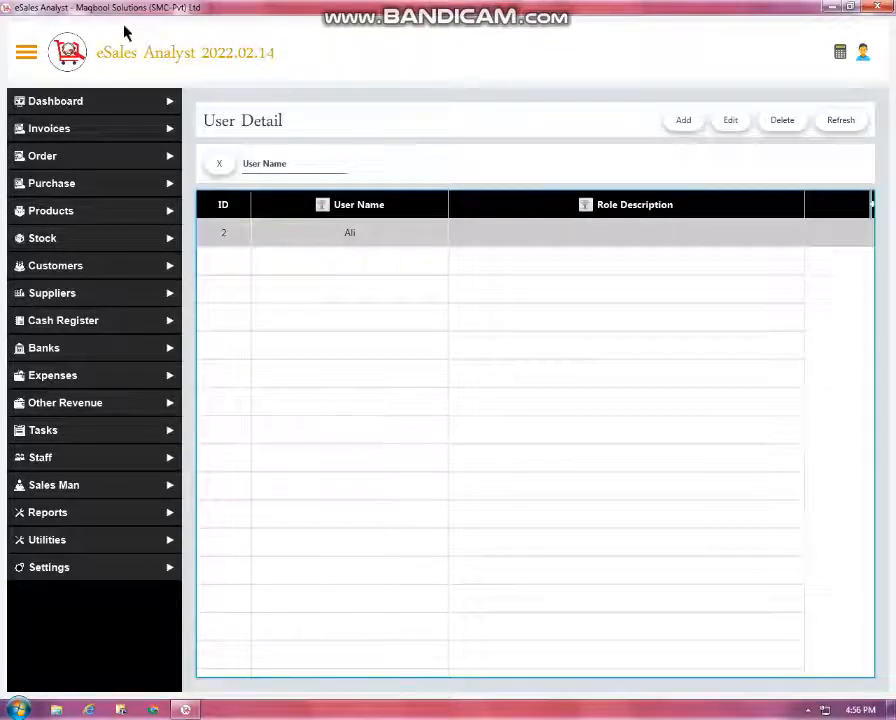
Inspect the Business Setting user name and e-mail unsaved, then open Invoices Details
click(859, 58)
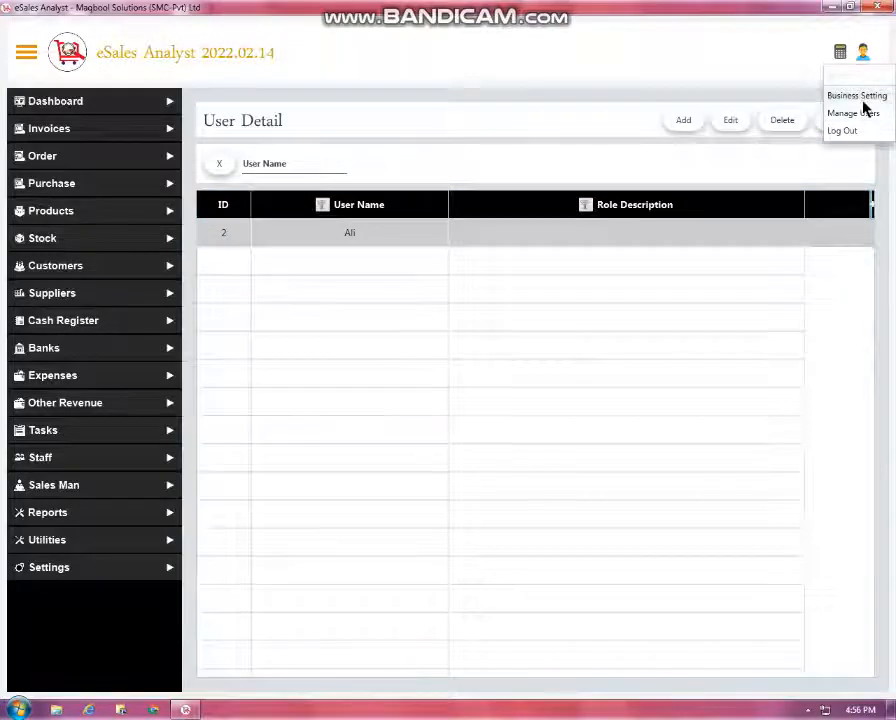
click(863, 100)
double_click(396, 304)
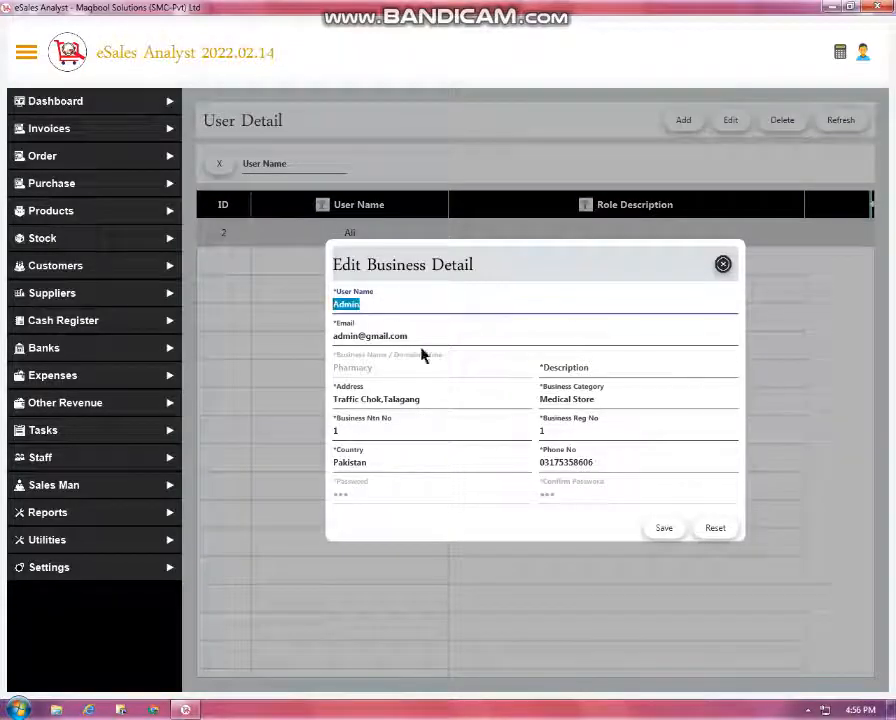
double_click(456, 335)
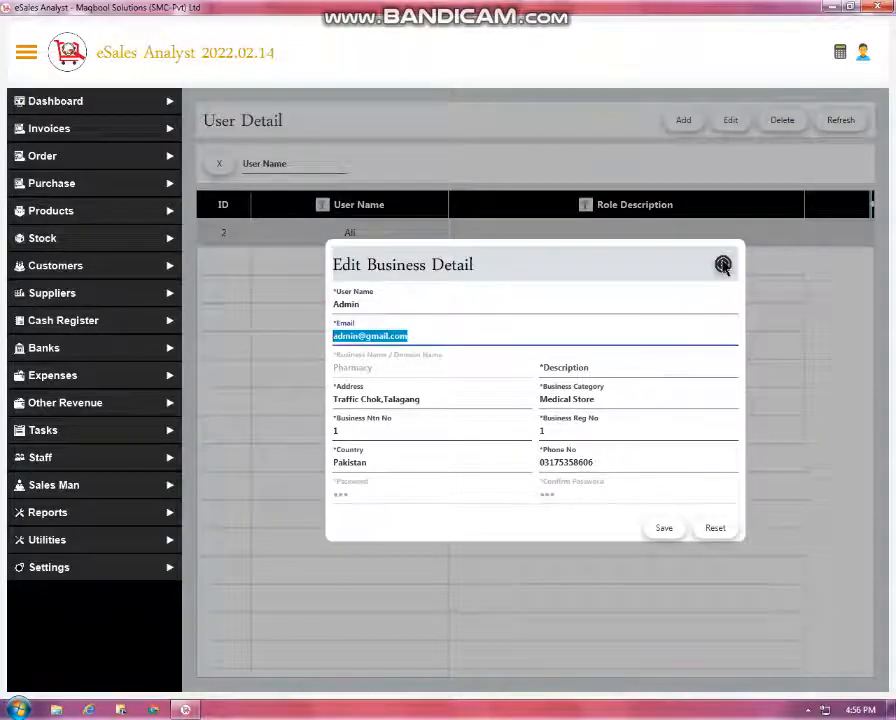
click(723, 266)
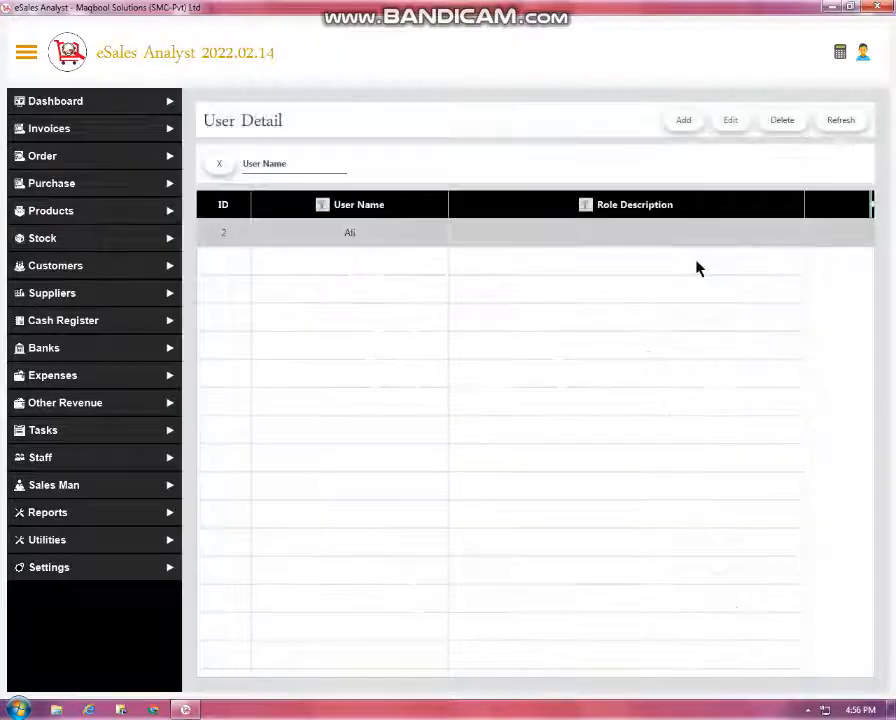
click(59, 138)
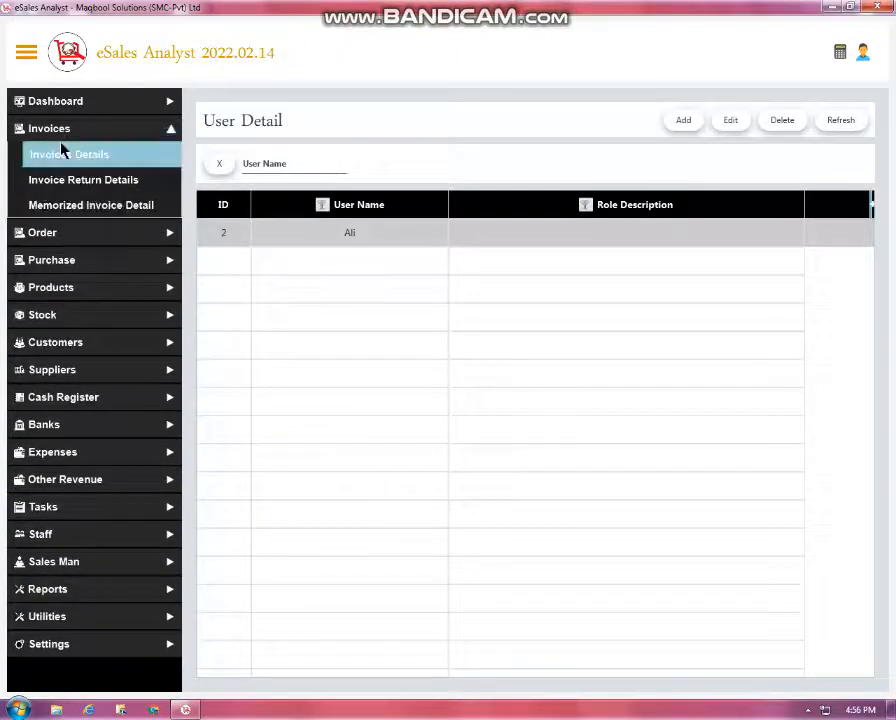
click(62, 151)
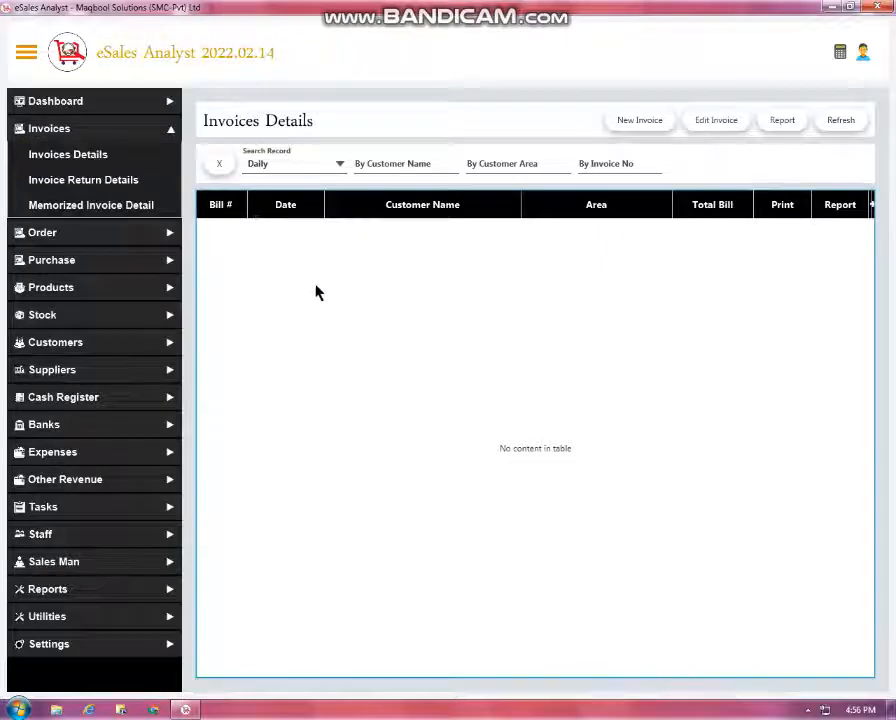
Start a new invoice with Zelium Tab 10mg, 50s and Bofalgan Infusion 1gm/100ML at quantity 3
click(634, 122)
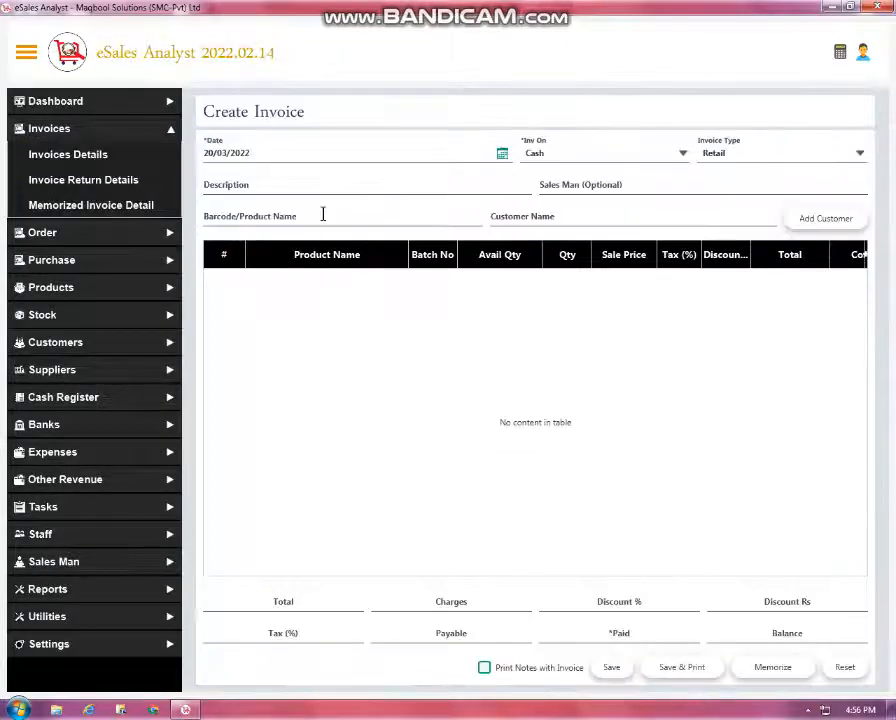
click(322, 213)
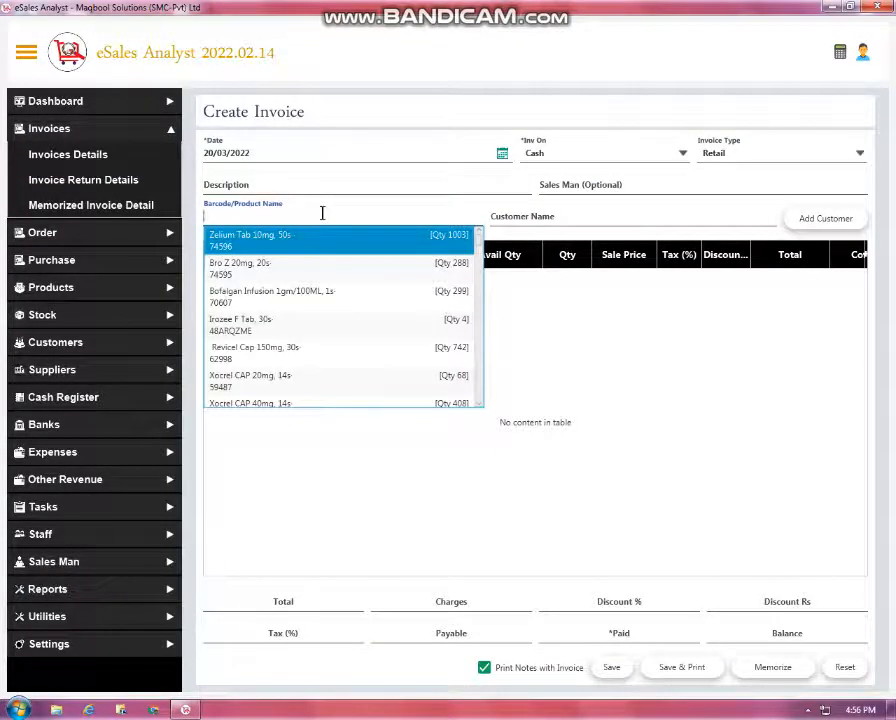
text(sdf)
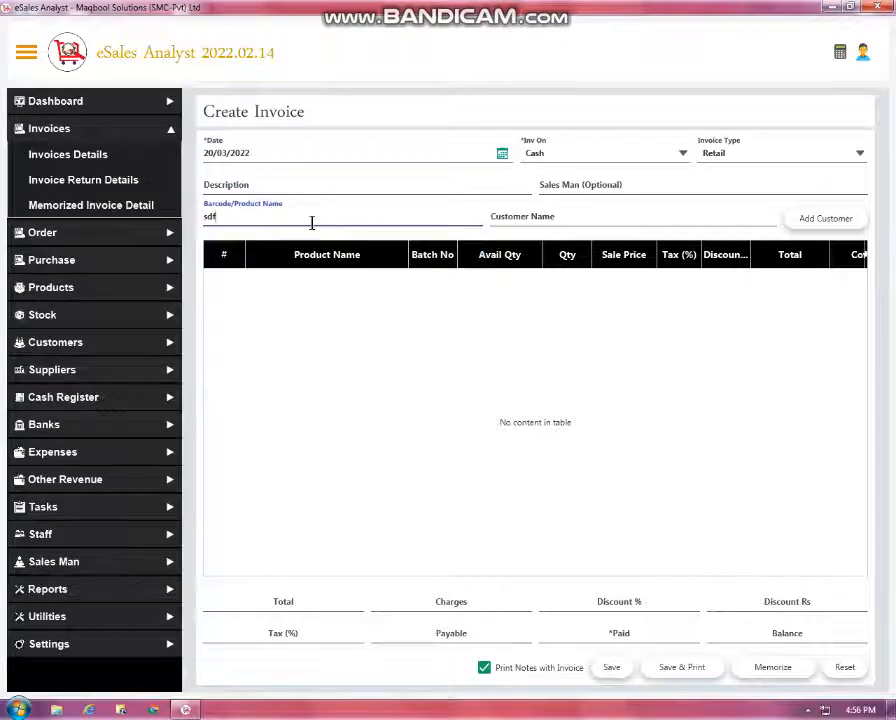
key(BackSpace)
key(BackSpace)
key(Return)
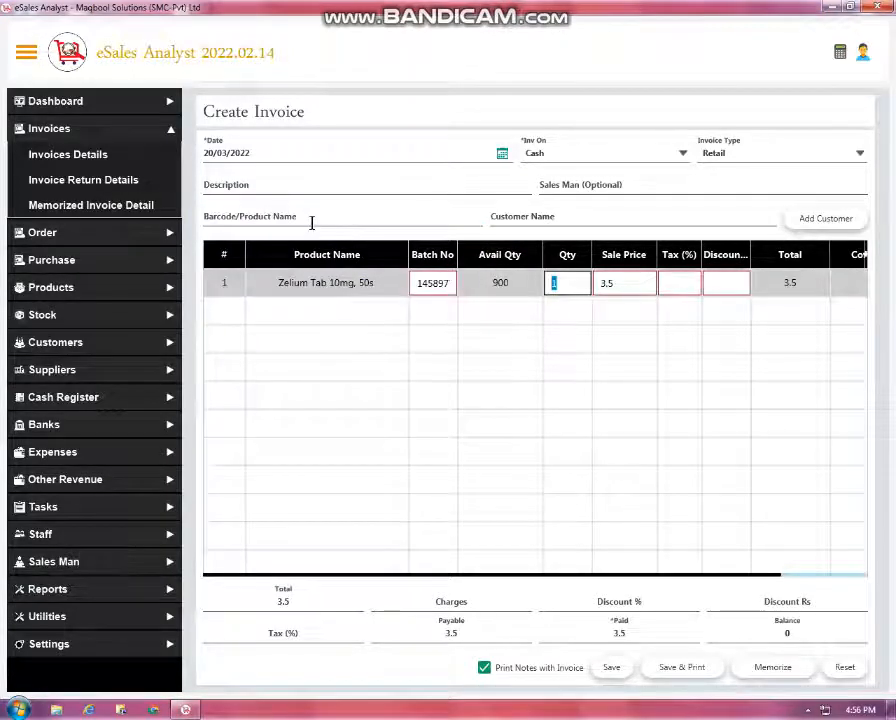
text(50)
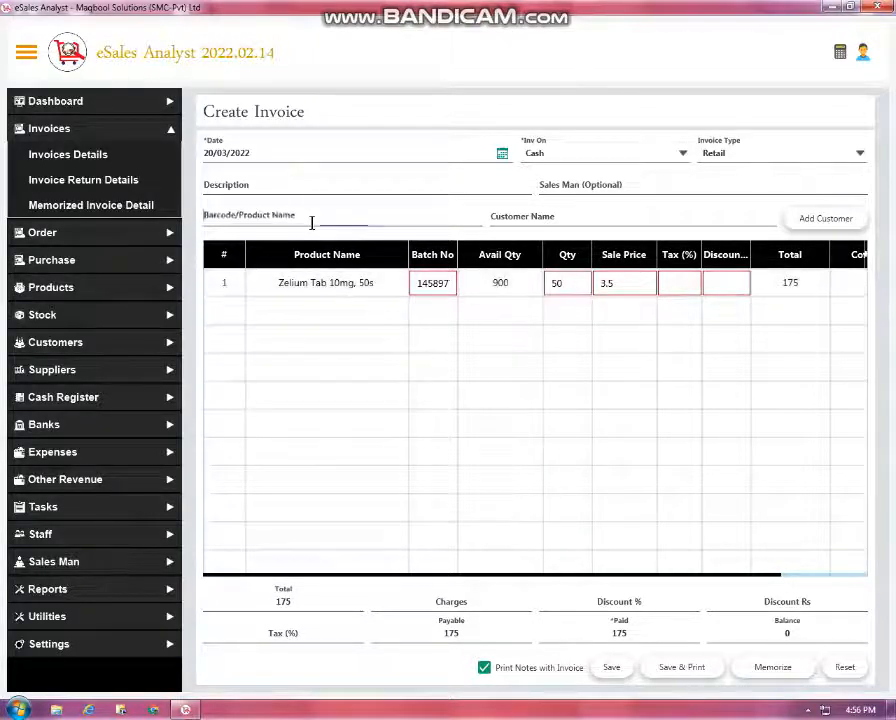
click(311, 222)
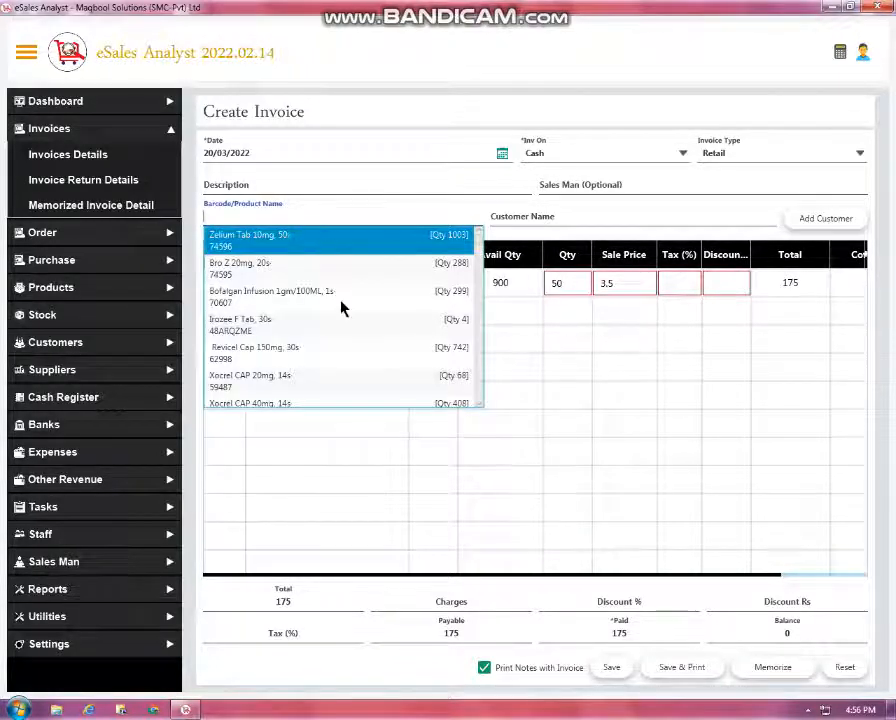
key(Down)
key(Down)
key(Return)
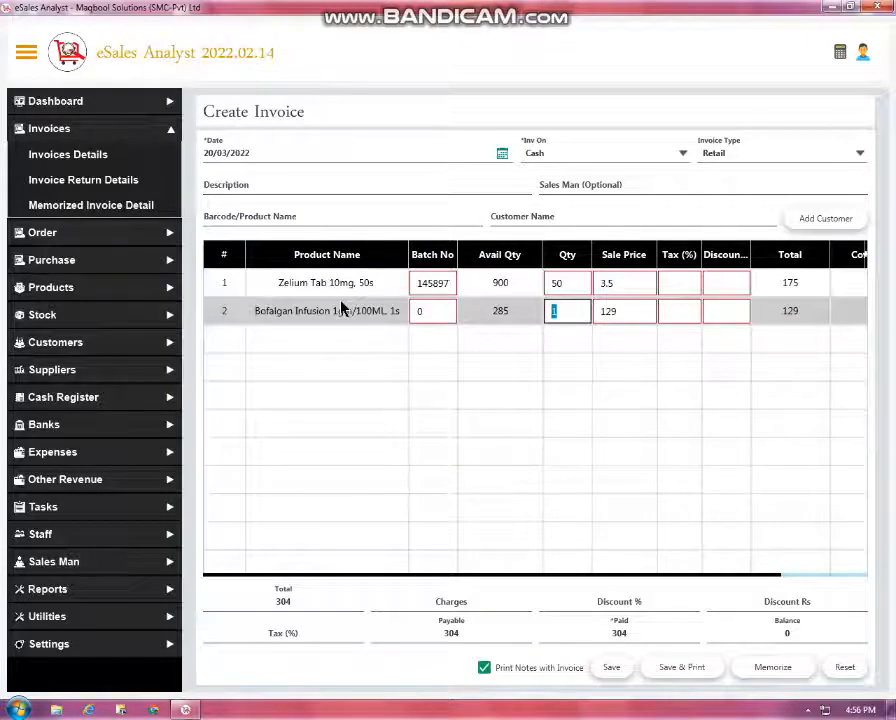
text(3)
key(Return)
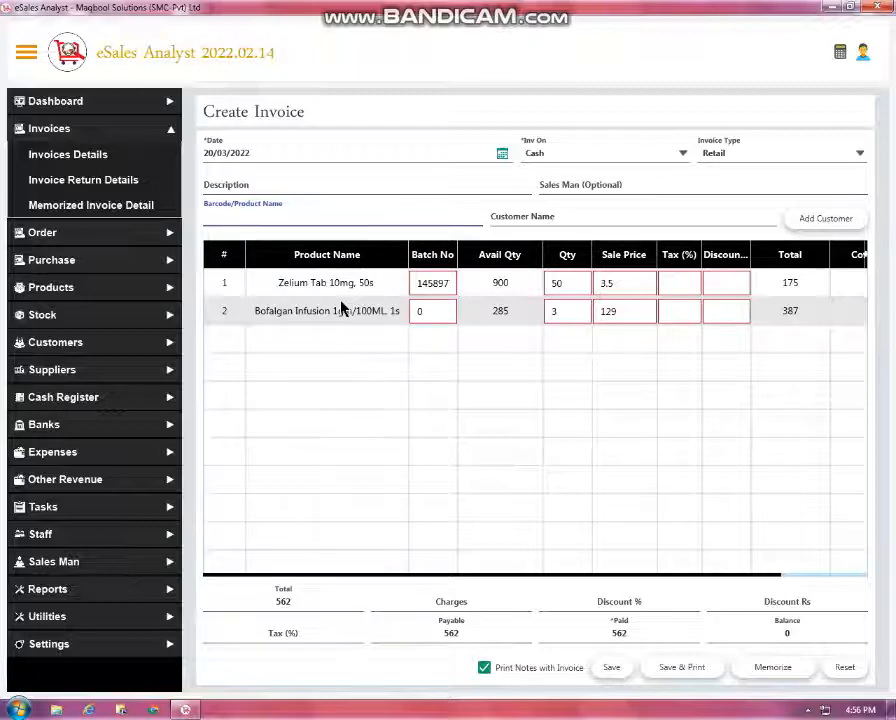
After trying barcode searches, add Xocrel CAP 20mg, 14s as the third invoice line
text(124)
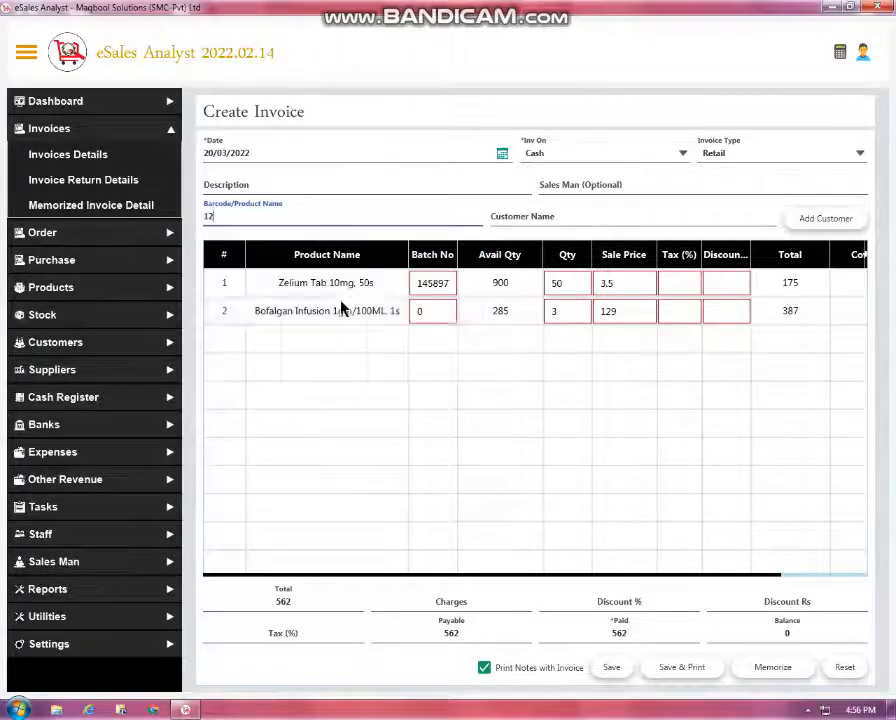
key(BackSpace)
key(BackSpace)
key(BackSpace)
text(12)
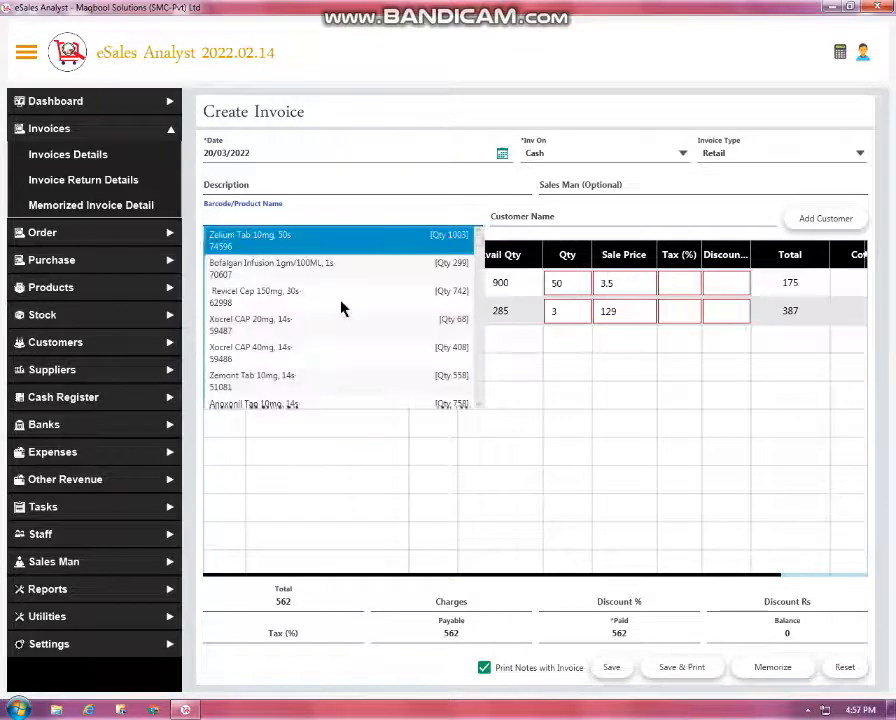
text(3)
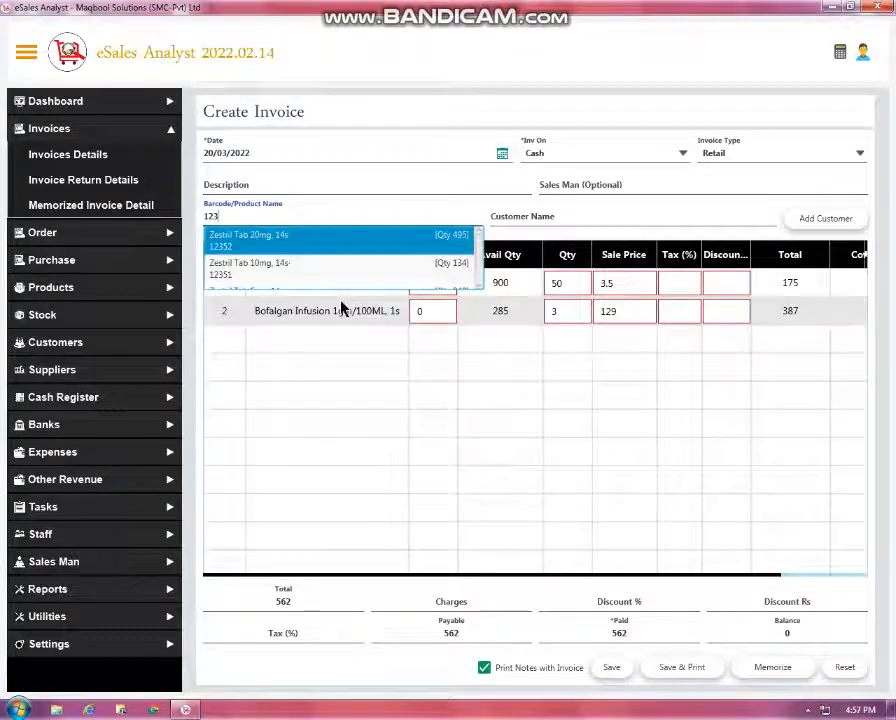
key(BackSpace)
key(BackSpace)
key(BackSpace)
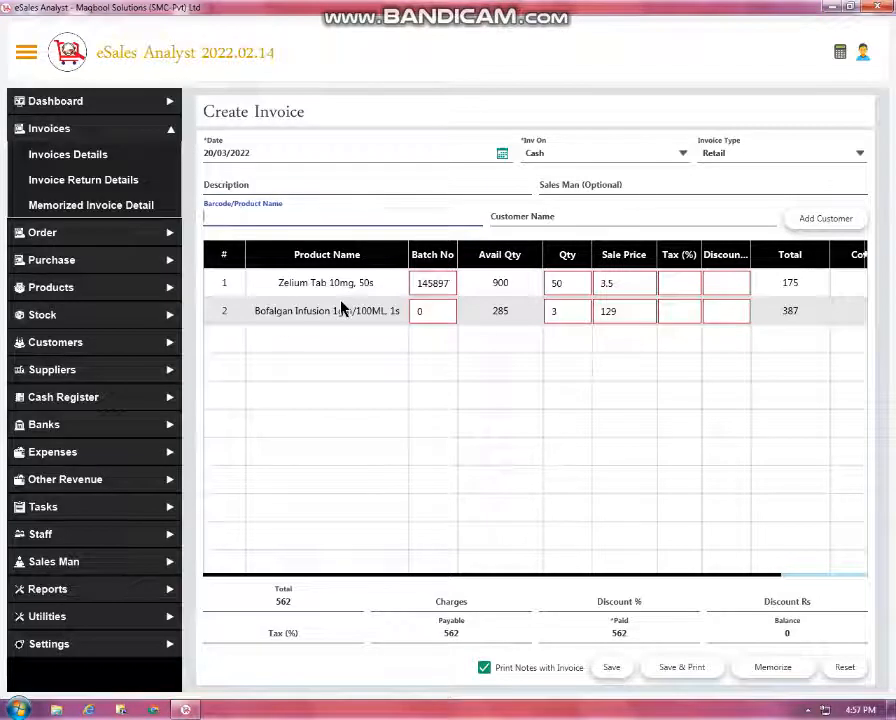
key(Tab)
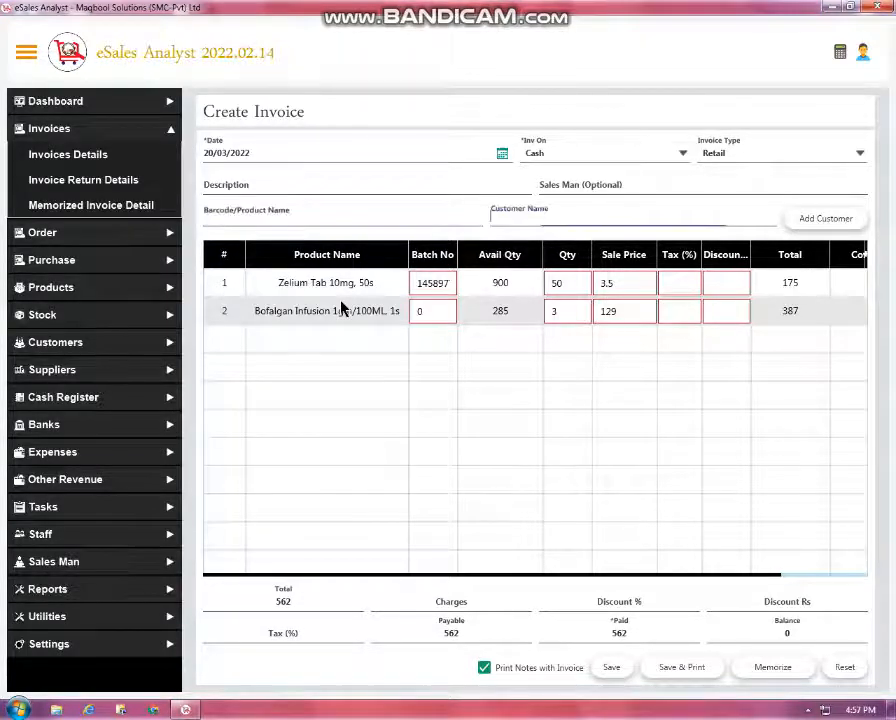
click(495, 379)
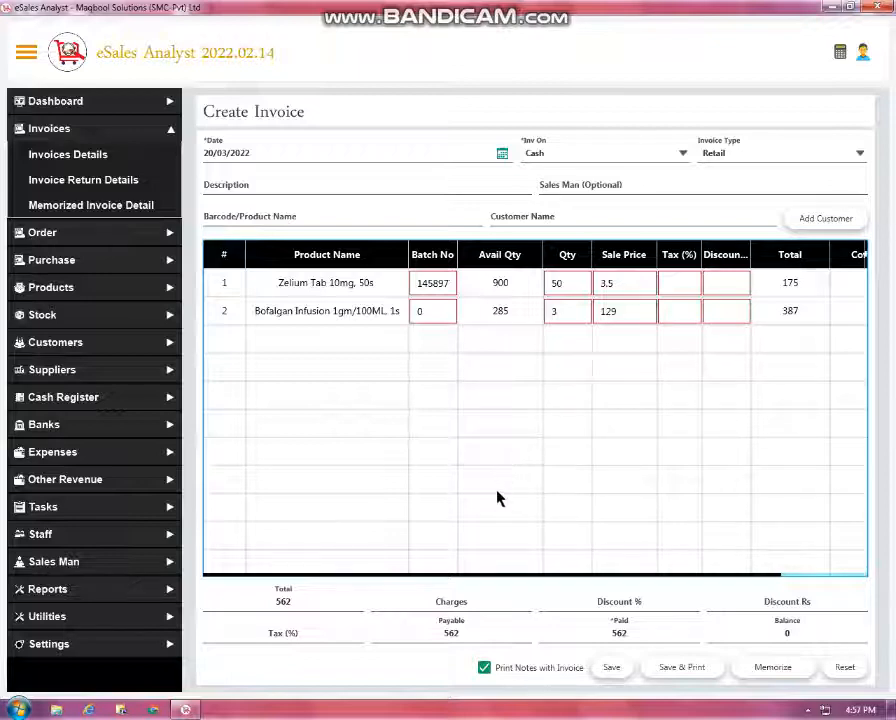
click(364, 220)
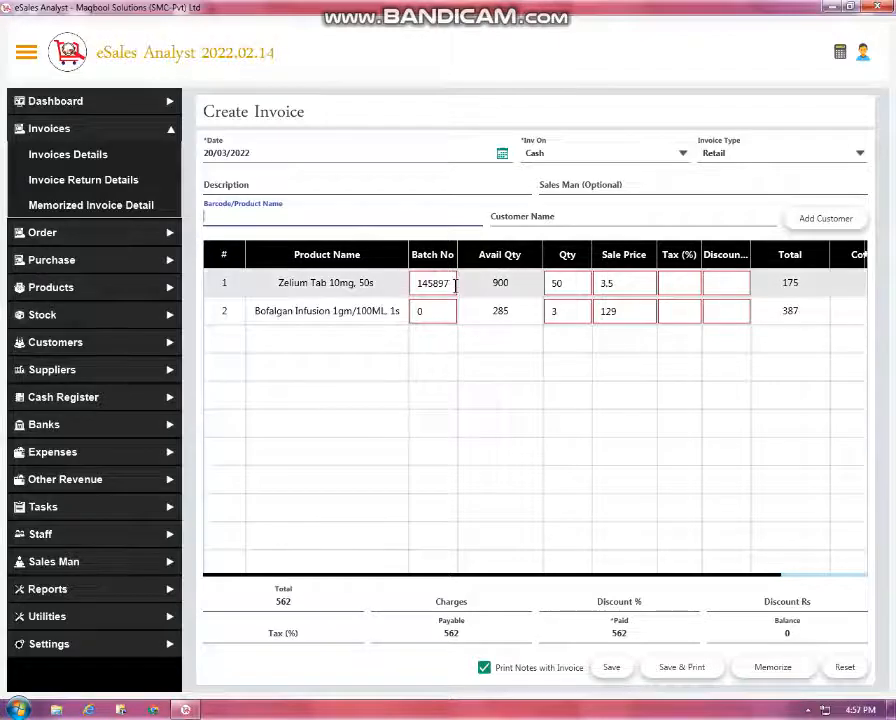
key(Down)
key(Down)
key(Down)
key(Down)
key(Down)
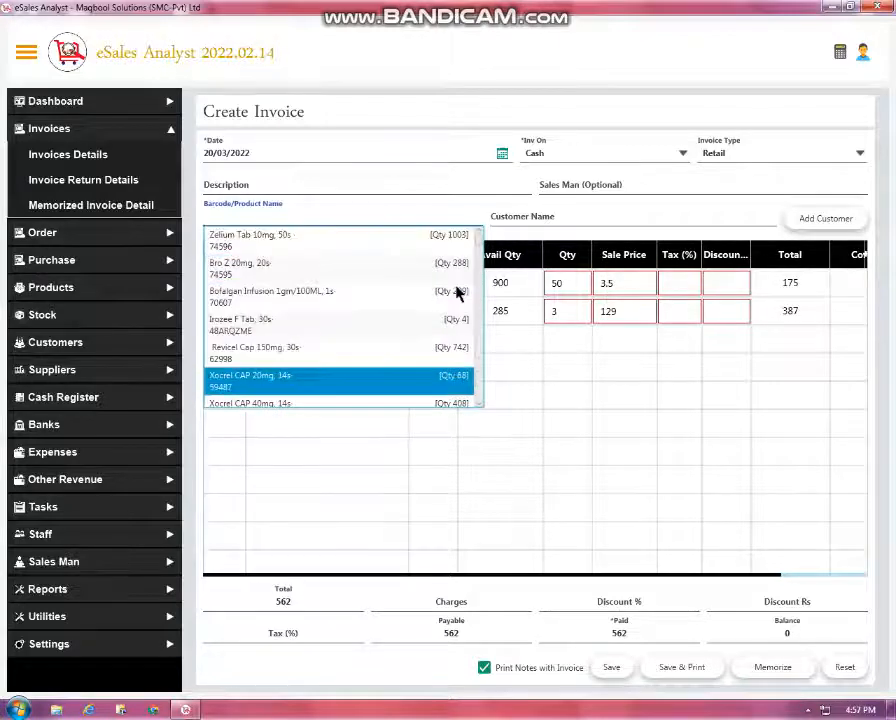
key(Return)
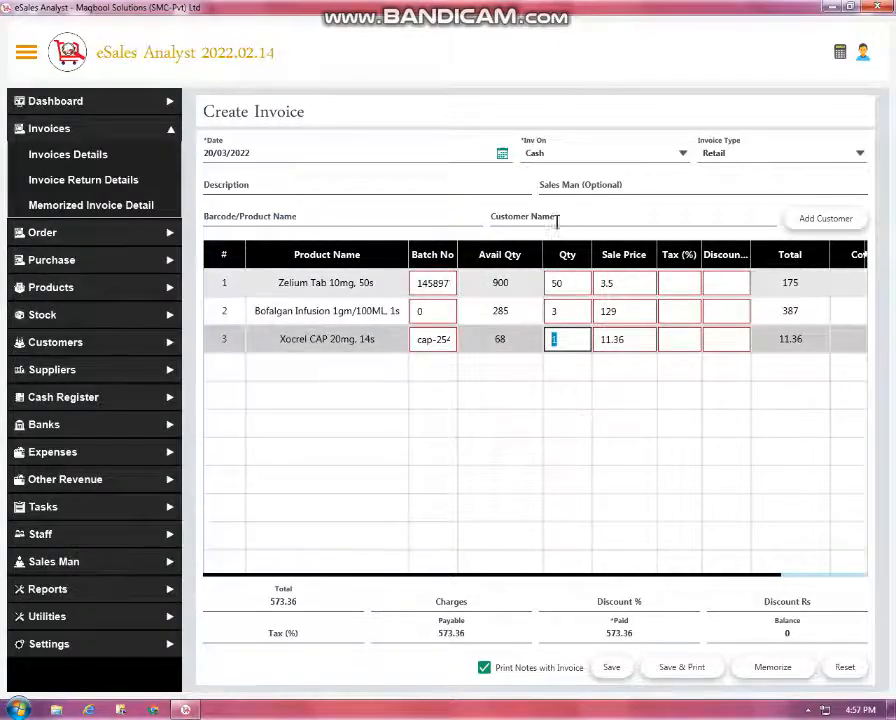
click(555, 210)
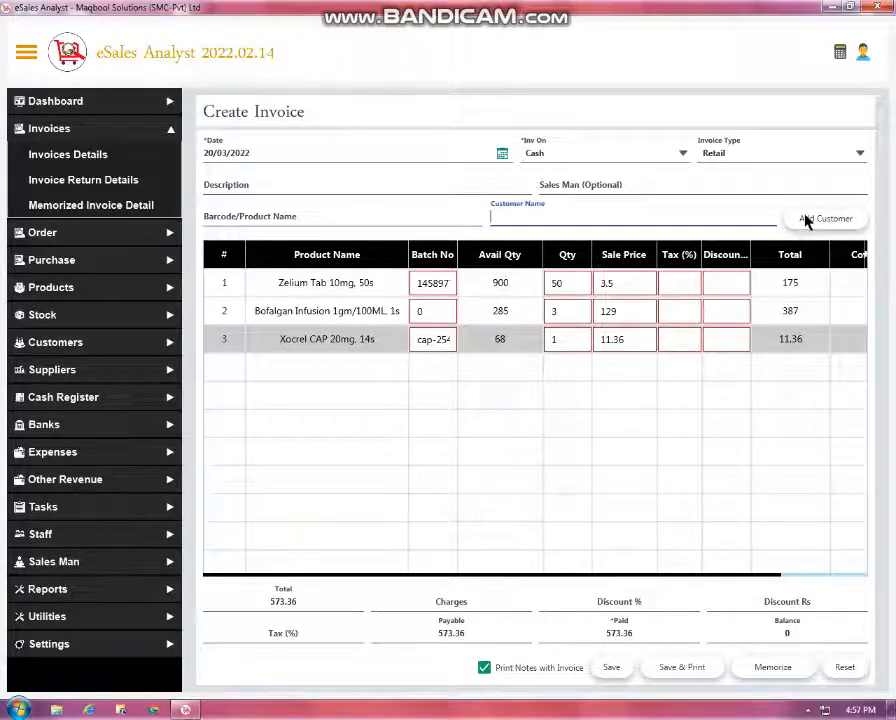
Pick a pharmacy customer, view the Add Customer form, then clear the customer again
click(634, 216)
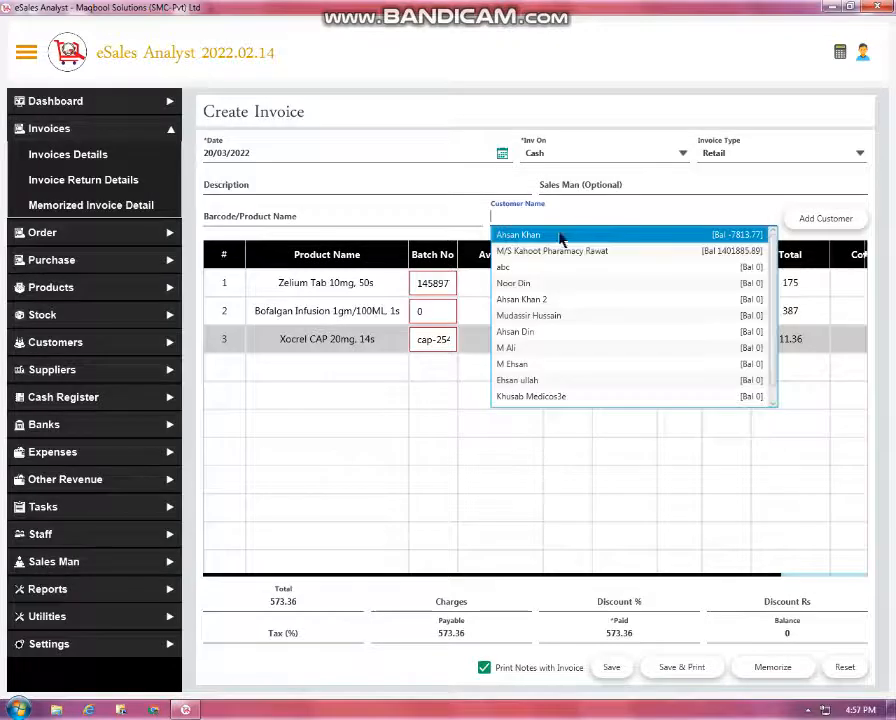
click(652, 251)
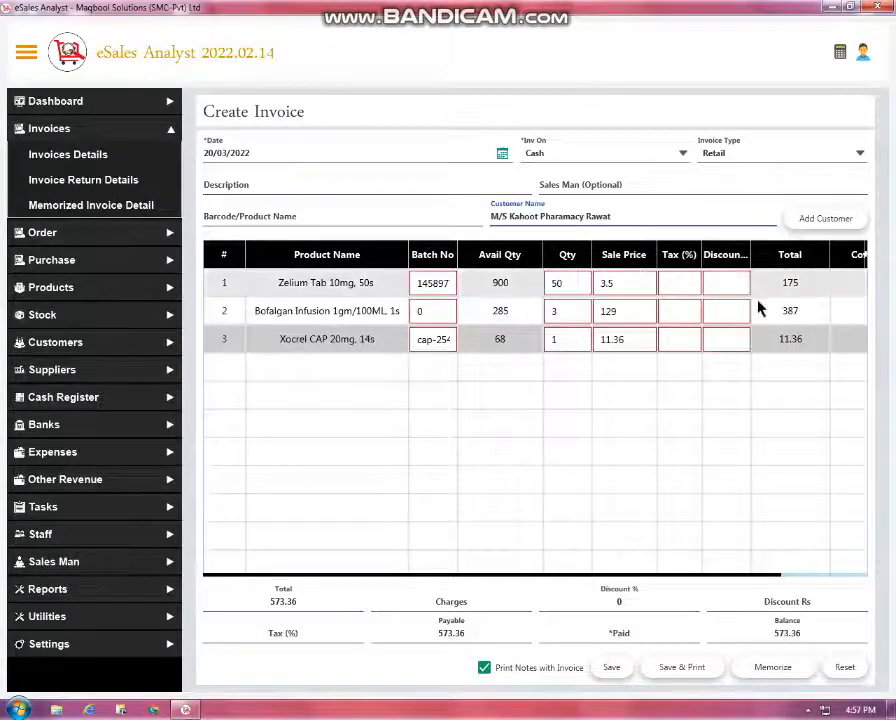
click(822, 218)
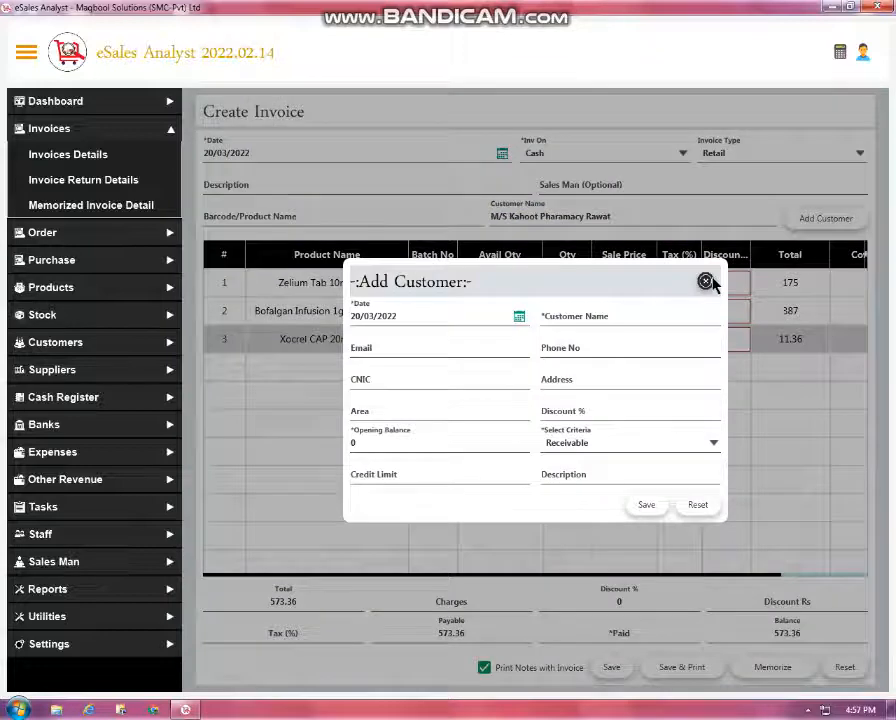
click(705, 281)
key(BackSpace)
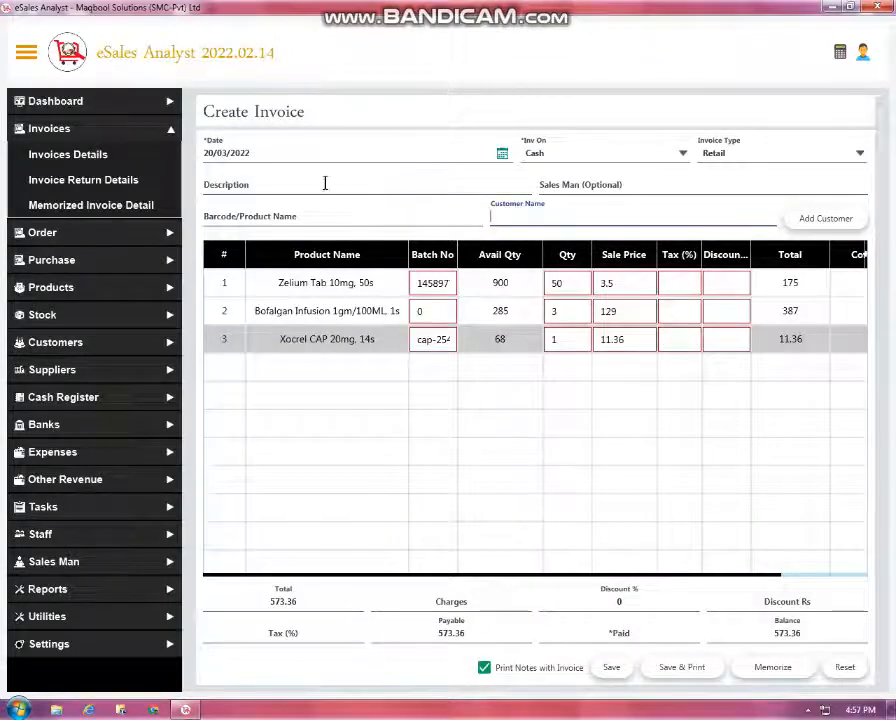
Assign a salesperson to the invoice from the Sales Man suggestions
click(582, 185)
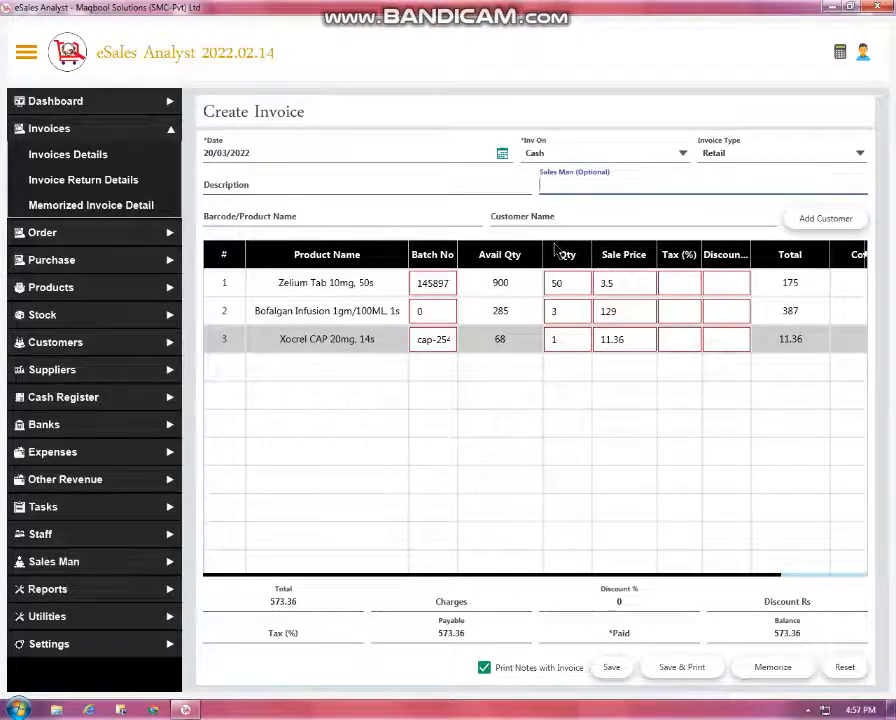
key(Down)
key(Down)
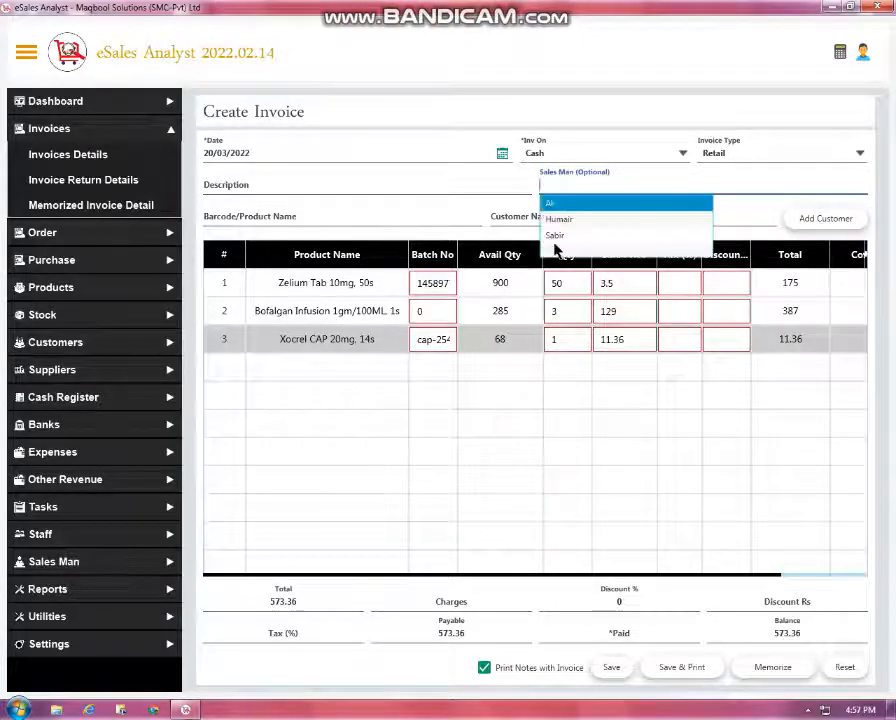
key(Return)
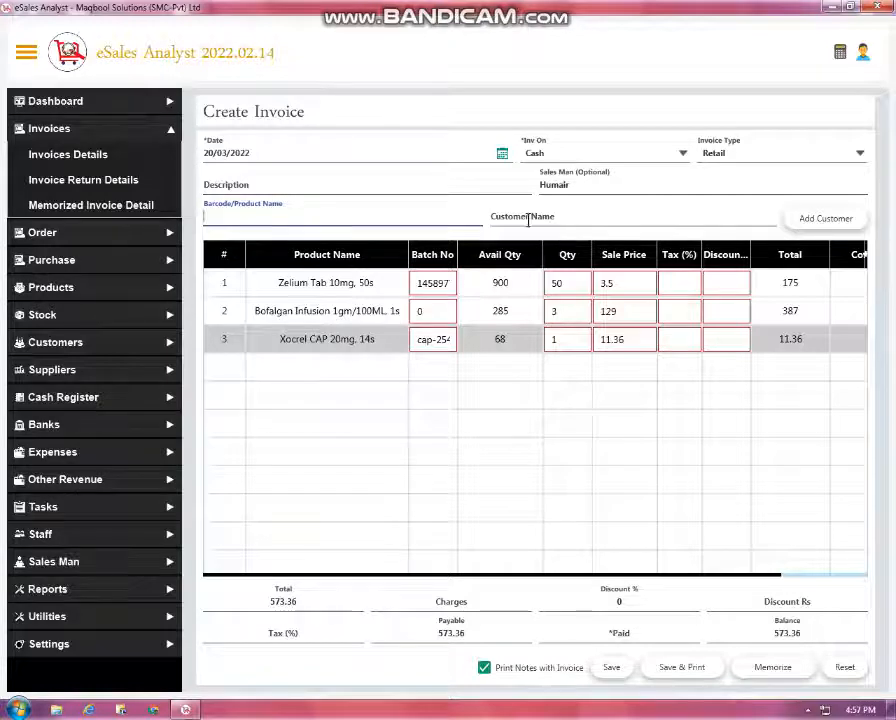
click(634, 580)
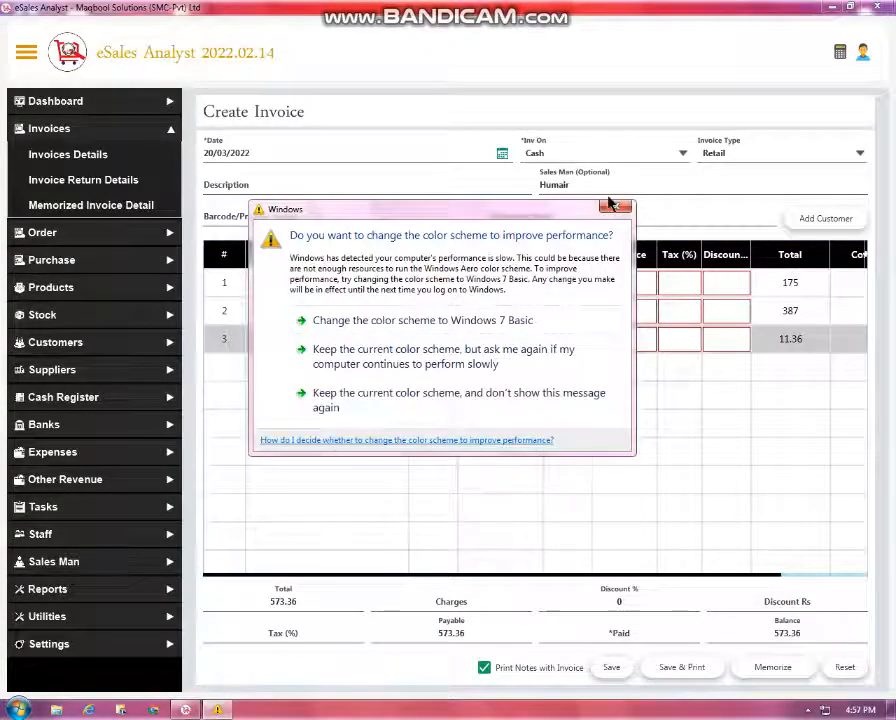
Dismiss the colour-scheme warning and list saved invoices for the Overall period
click(616, 206)
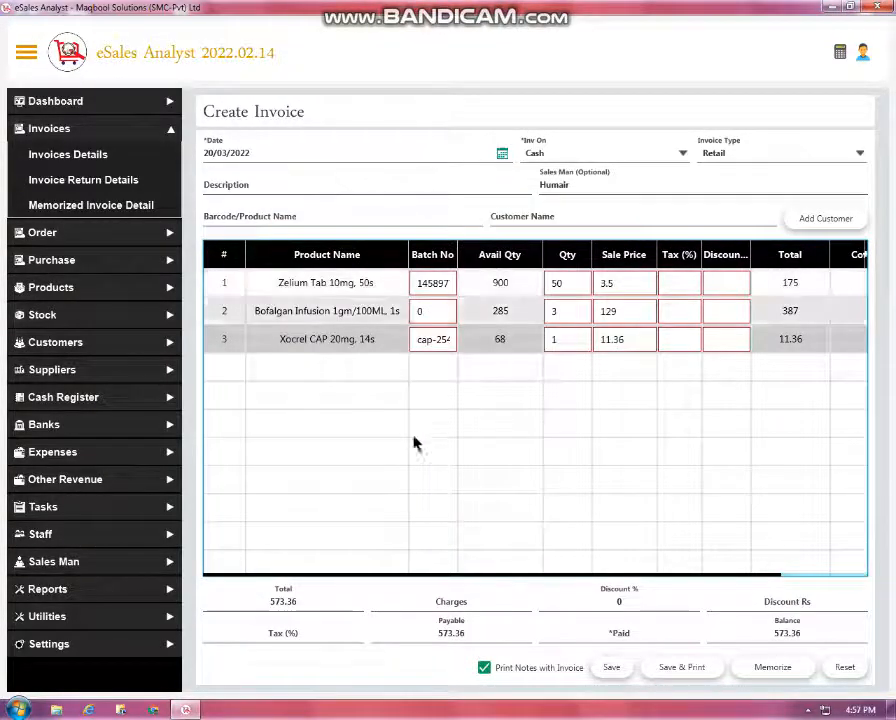
click(132, 156)
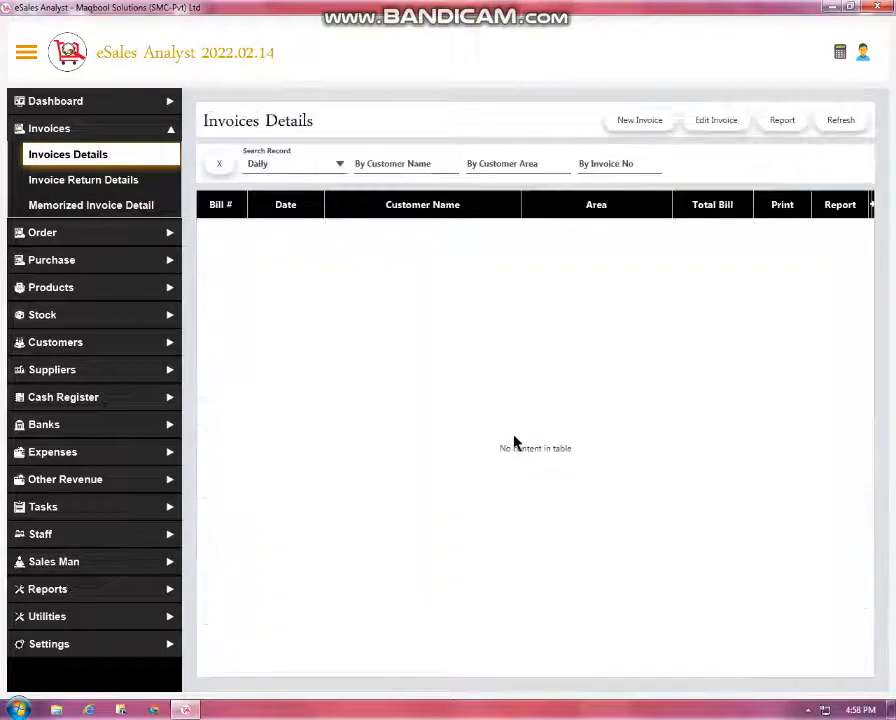
click(304, 158)
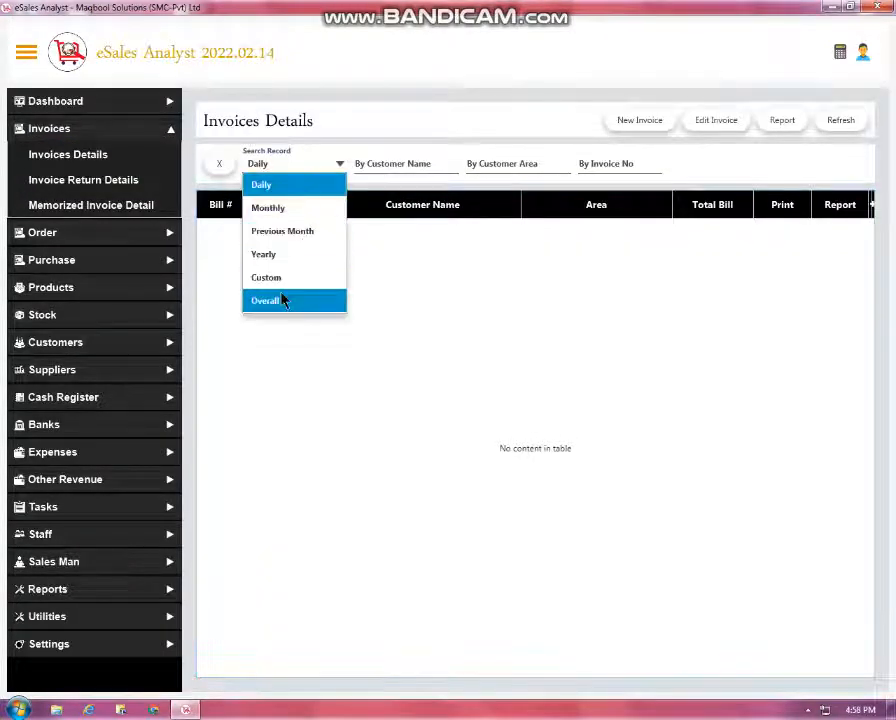
click(282, 300)
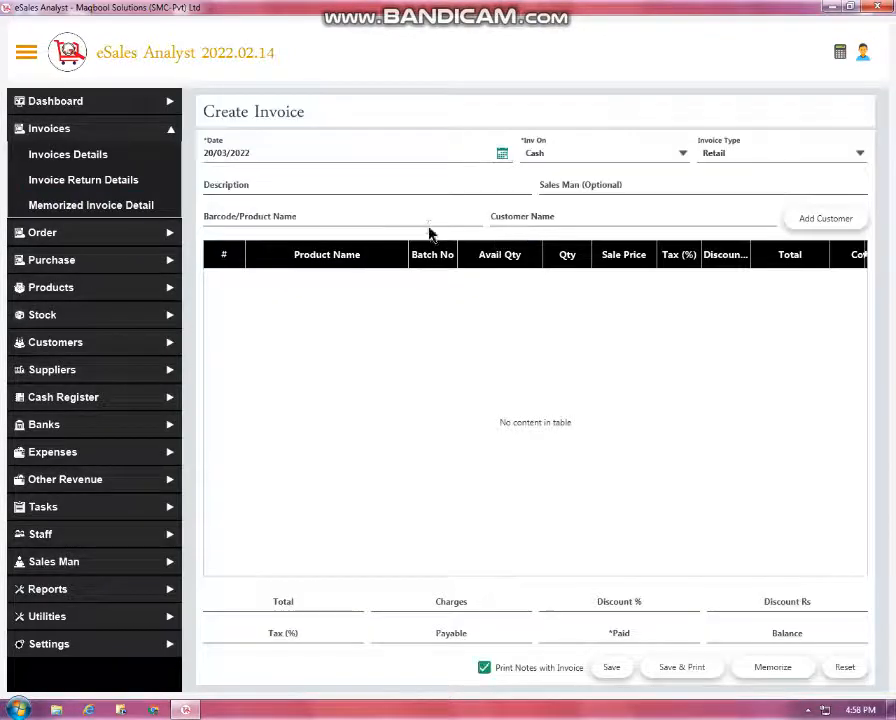
Add Zelium Tab 10mg, 50s to the new invoice, then go to Order Details
click(428, 222)
click(390, 250)
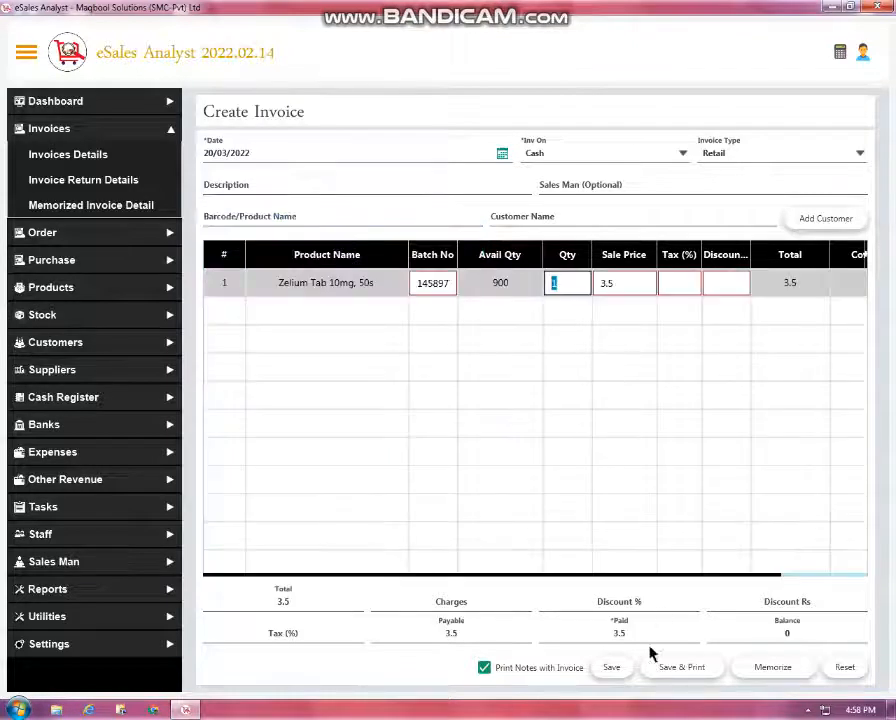
click(565, 636)
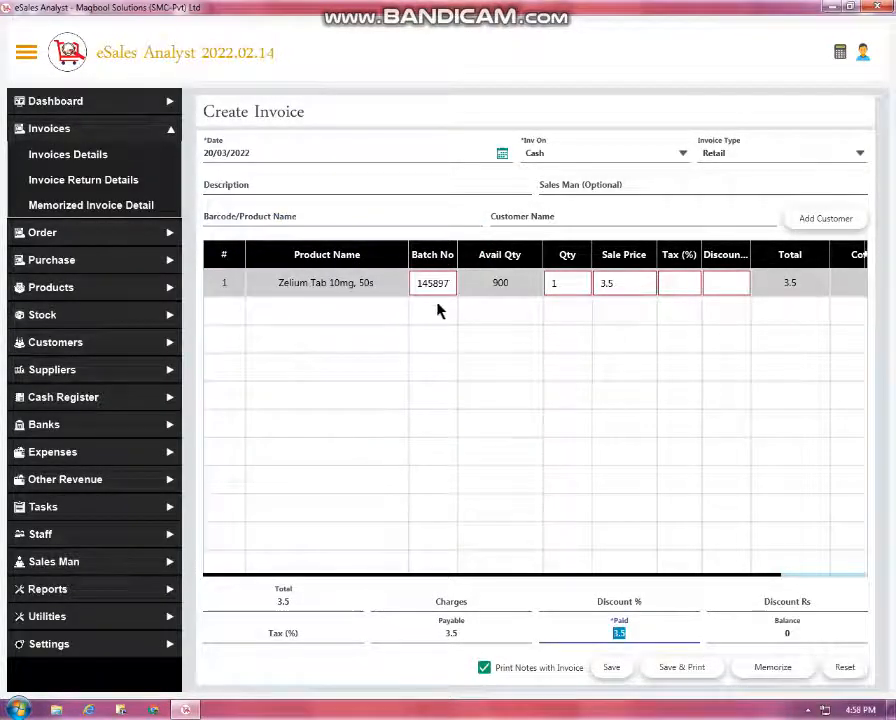
click(447, 221)
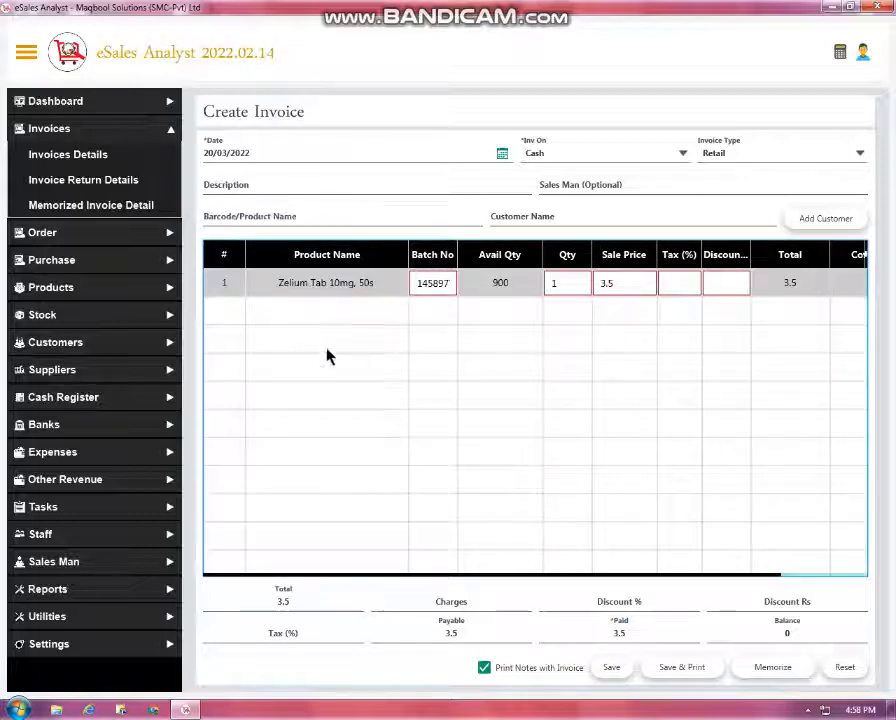
click(90, 234)
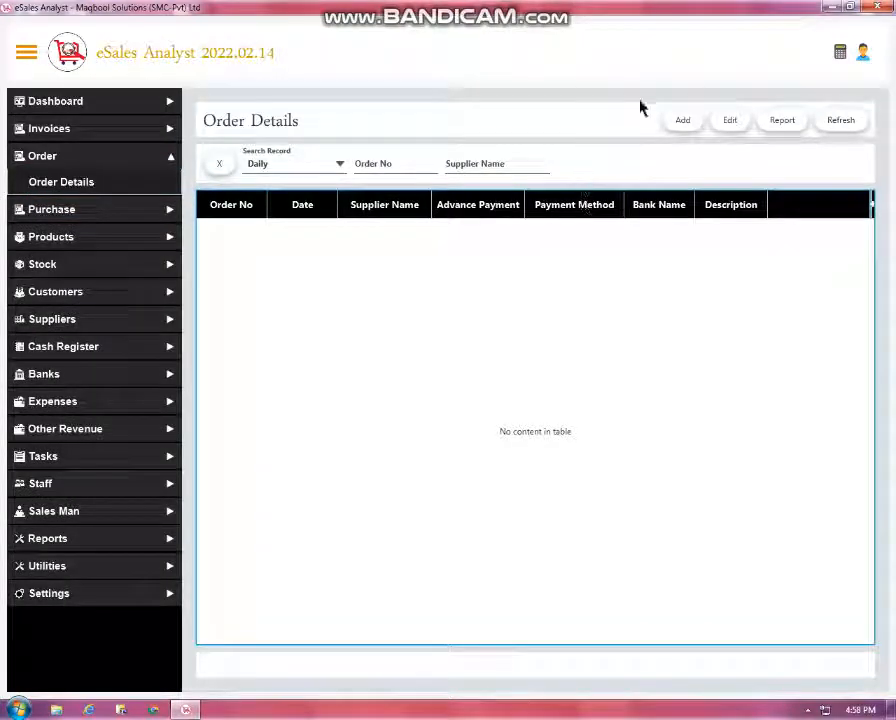
click(681, 121)
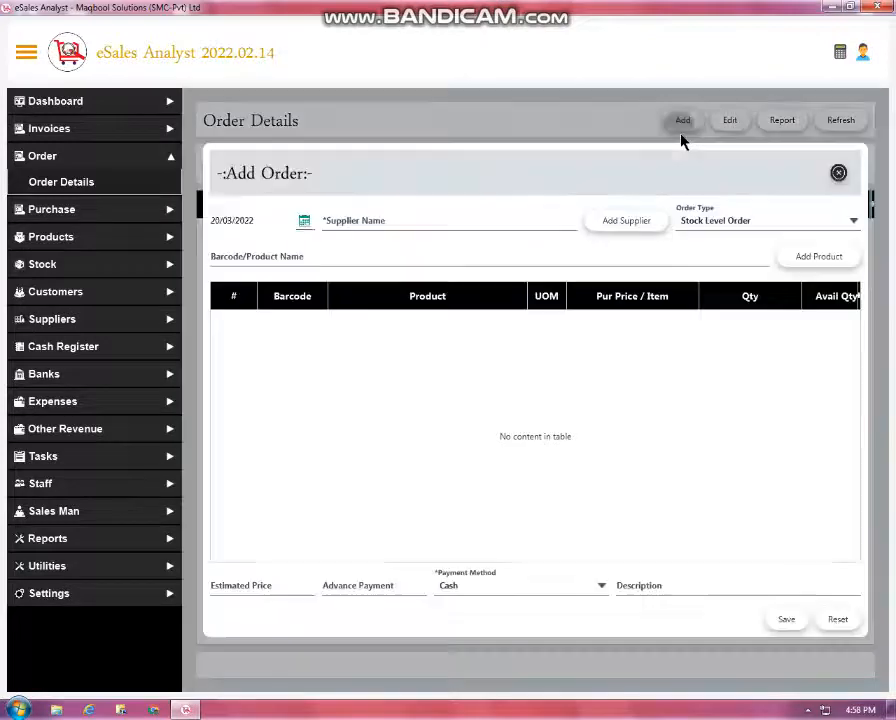
click(519, 222)
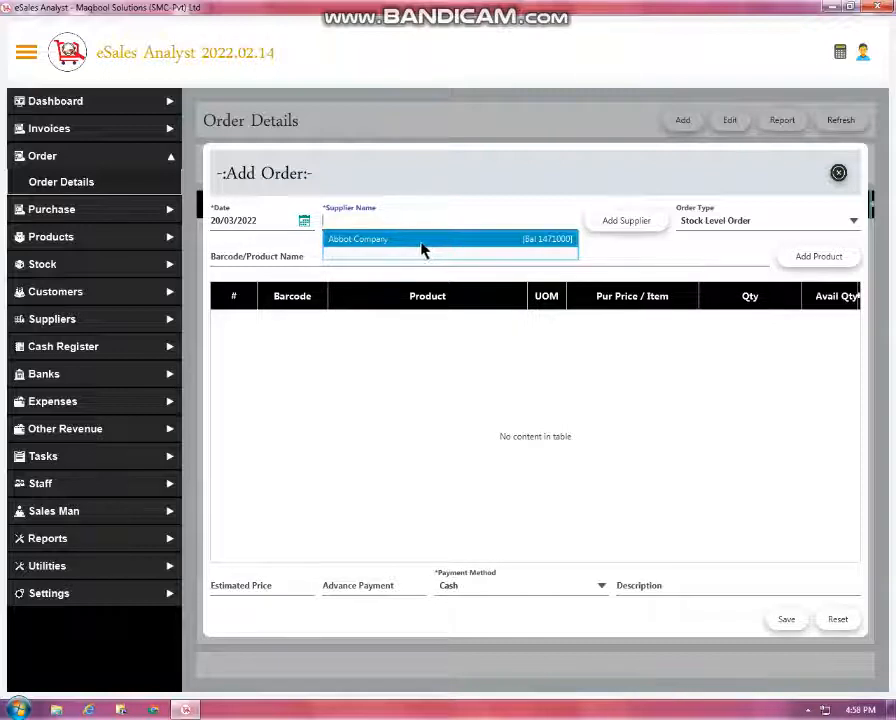
click(513, 363)
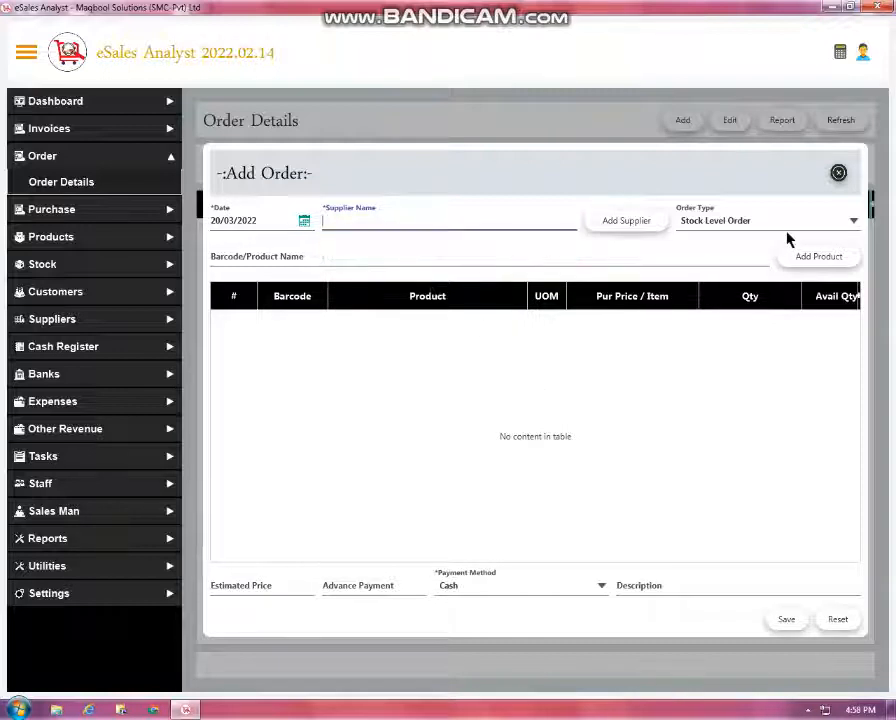
click(838, 174)
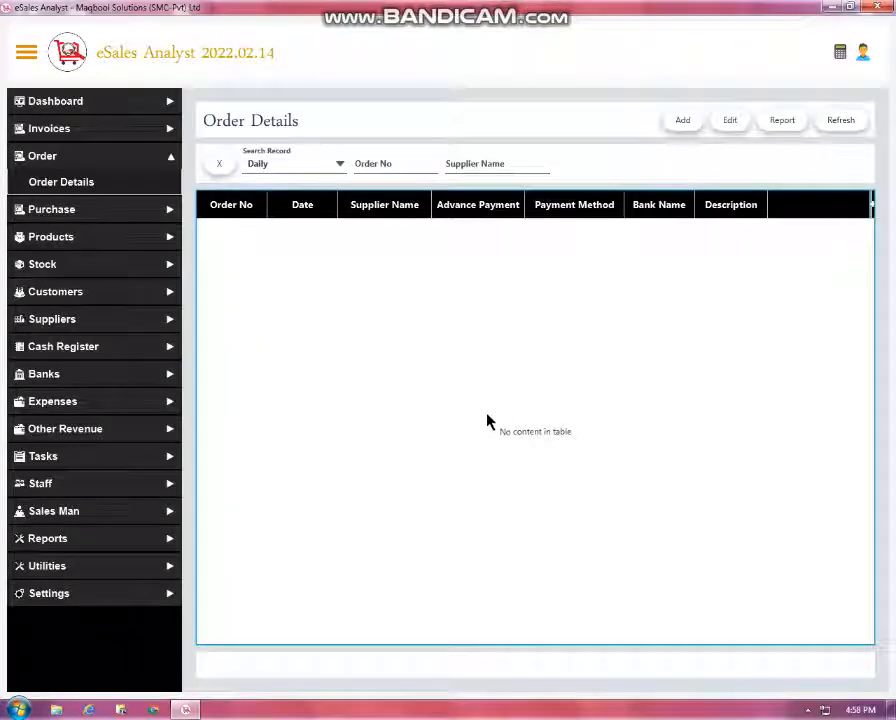
click(143, 184)
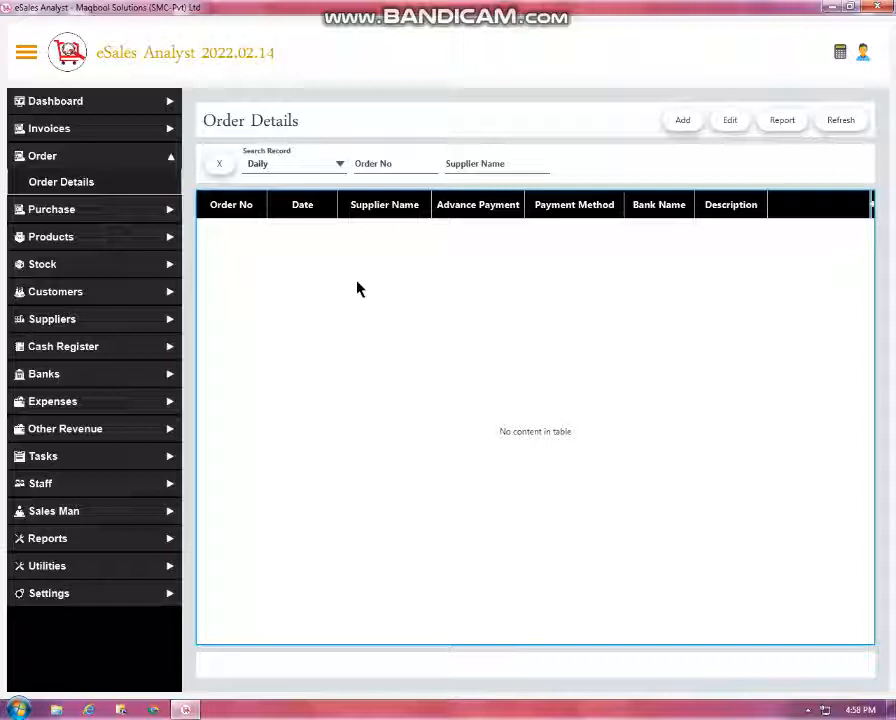
Start a new purchase with Bofalgan Infusion and Irozee F Tab. 30s
click(110, 207)
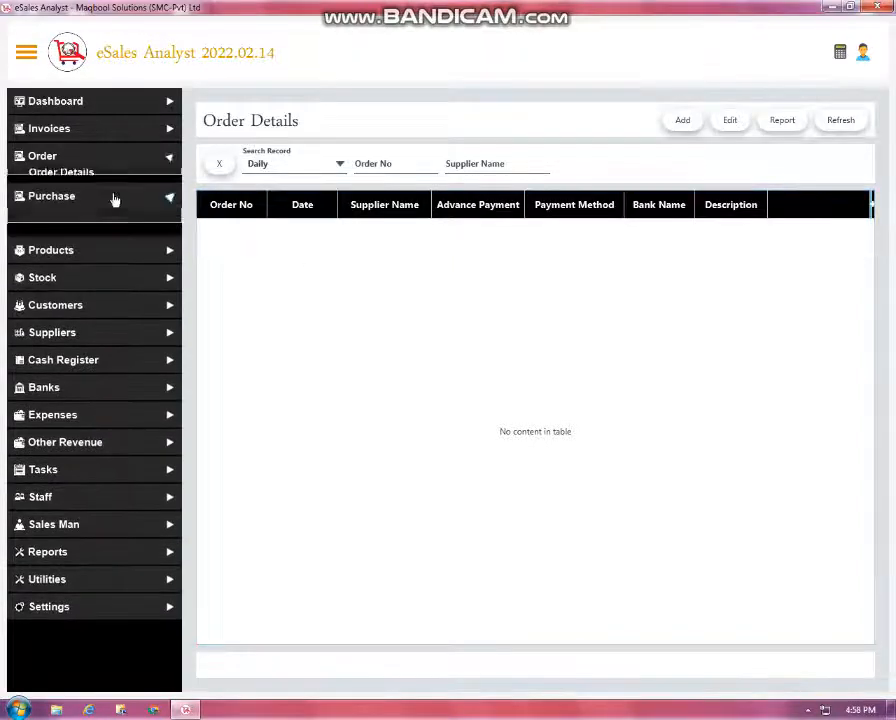
click(92, 208)
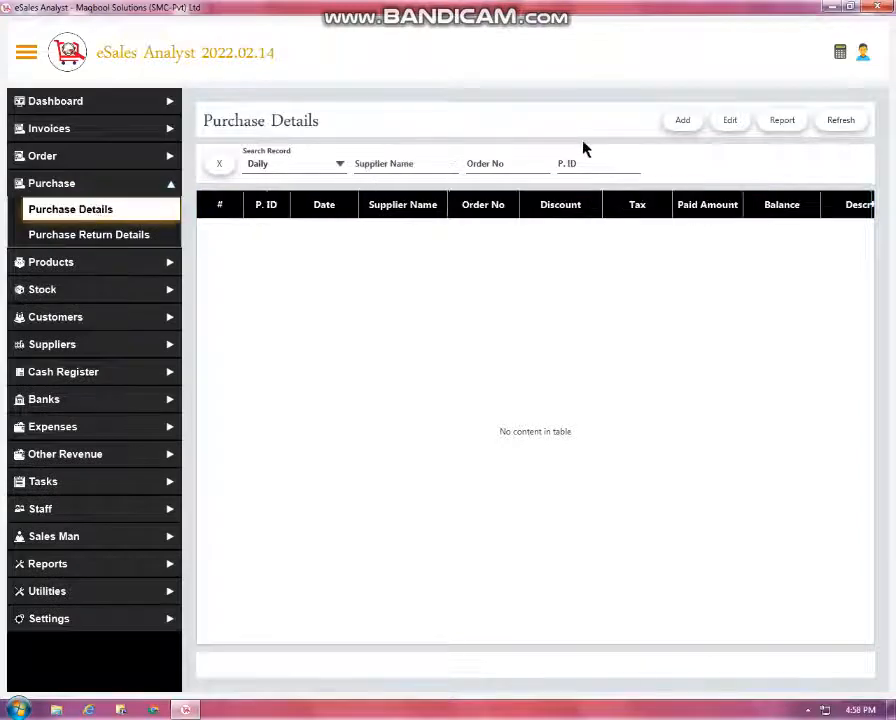
click(680, 122)
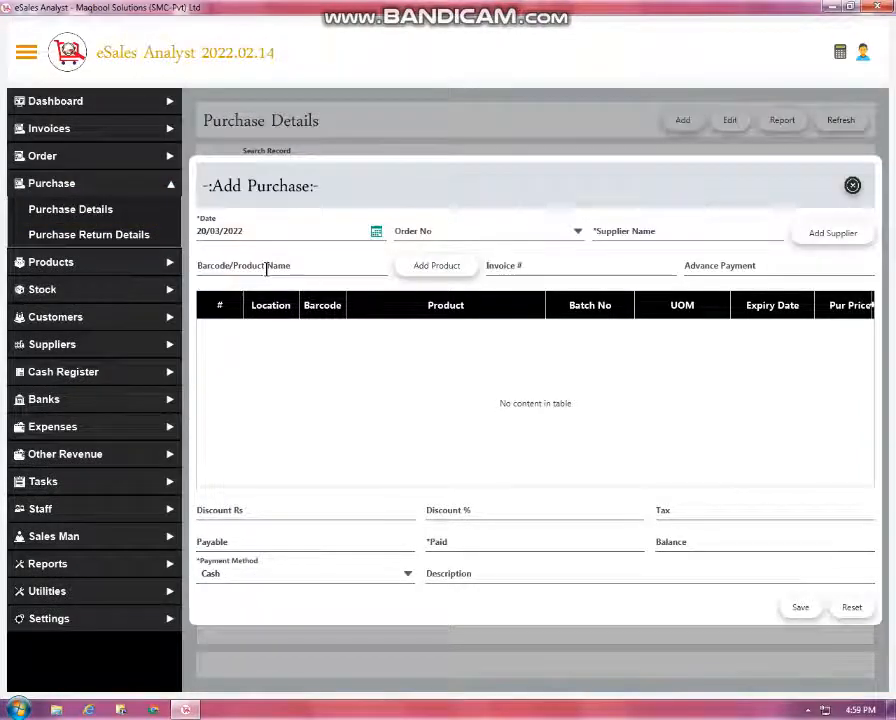
click(266, 265)
key(Down)
key(Down)
key(Return)
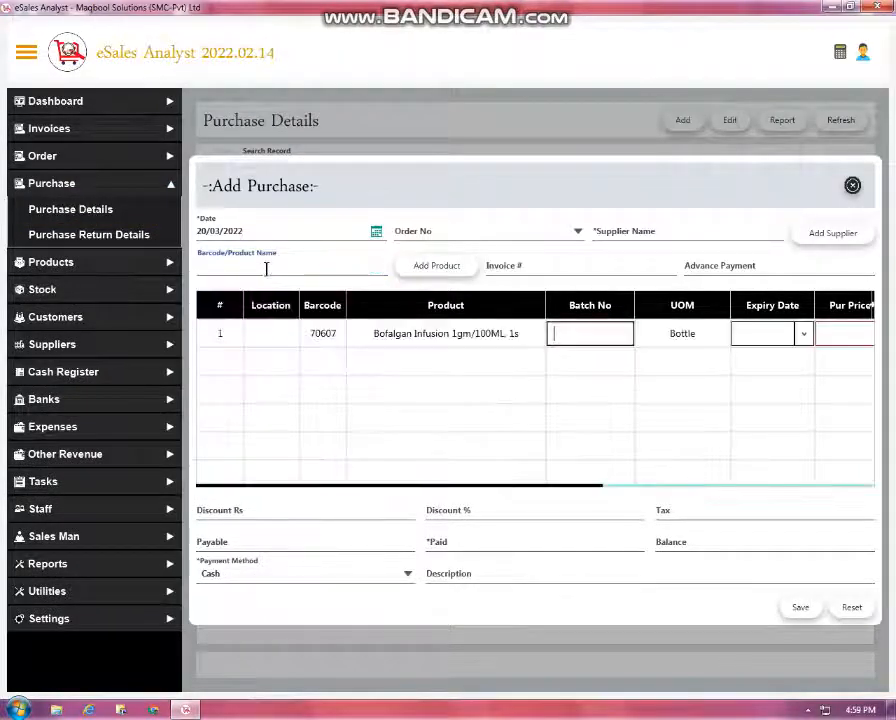
click(266, 265)
key(Down)
key(Down)
key(Down)
key(Return)
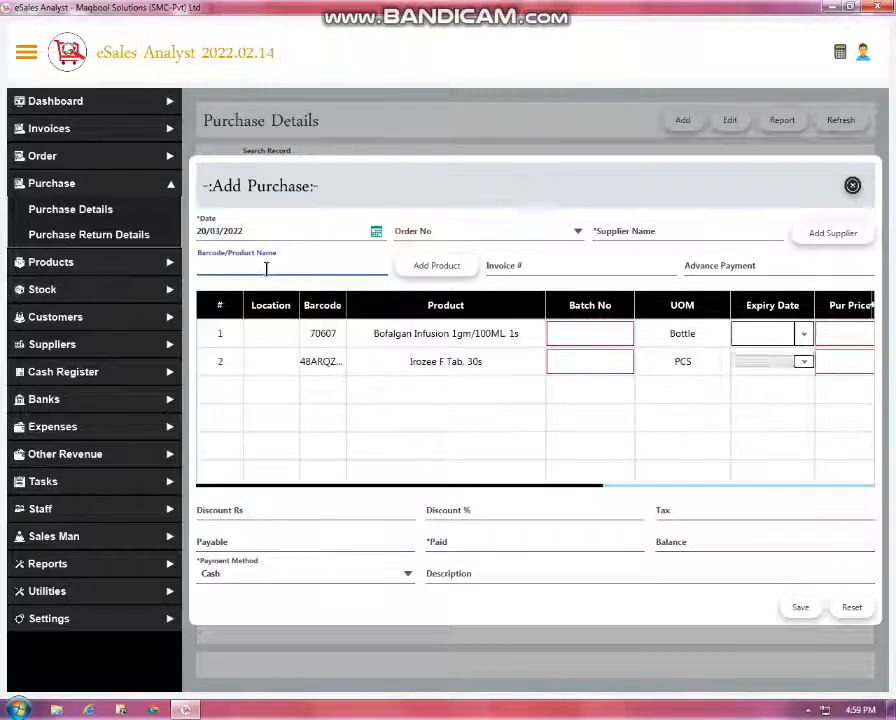
Check batch number suggestions for both purchase items, then close the purchase unsaved
click(25, 52)
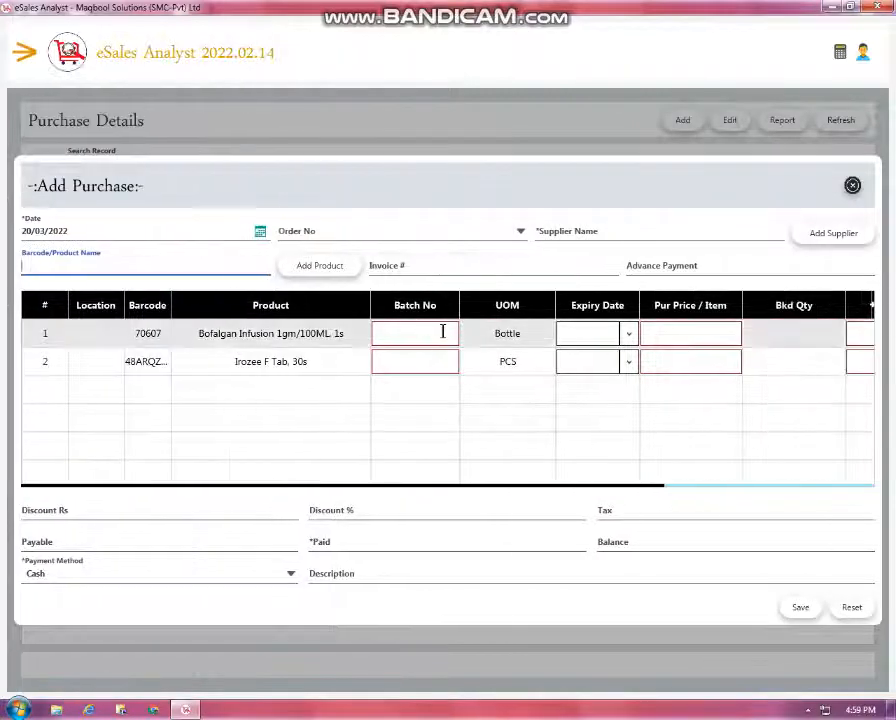
click(421, 334)
click(430, 336)
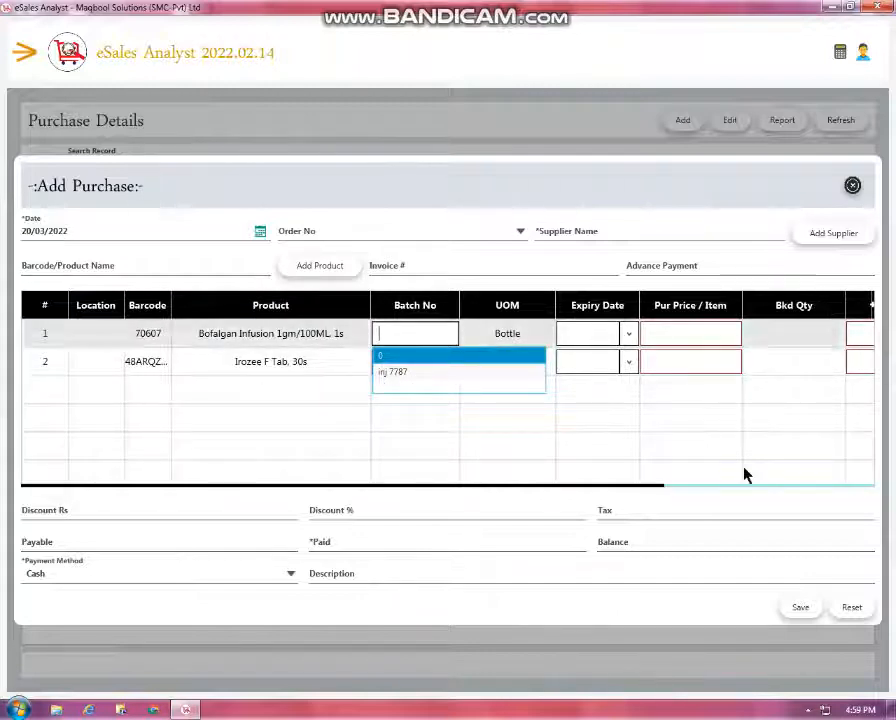
click(568, 422)
click(407, 366)
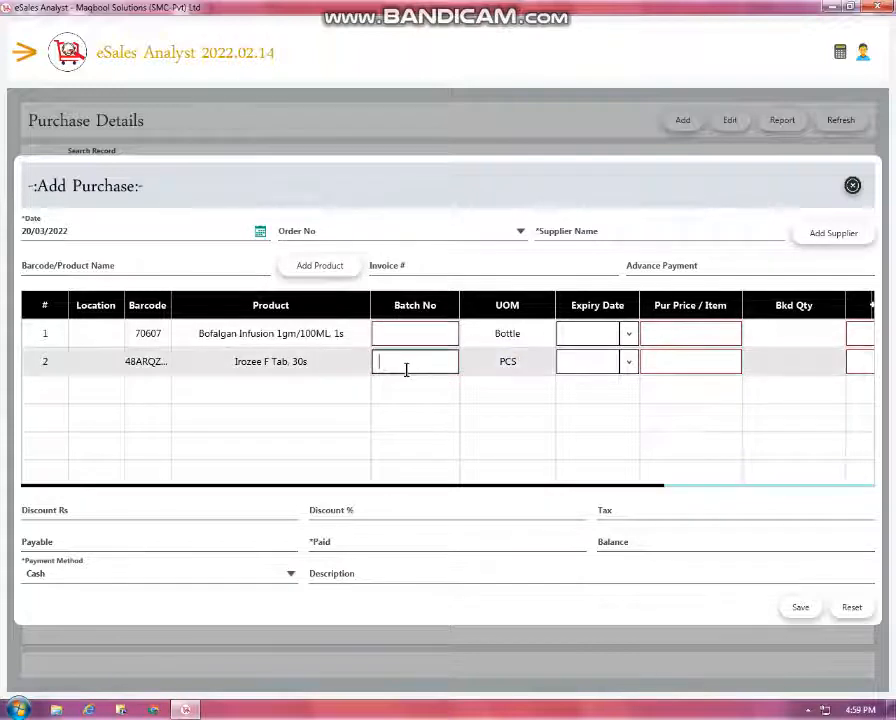
click(665, 400)
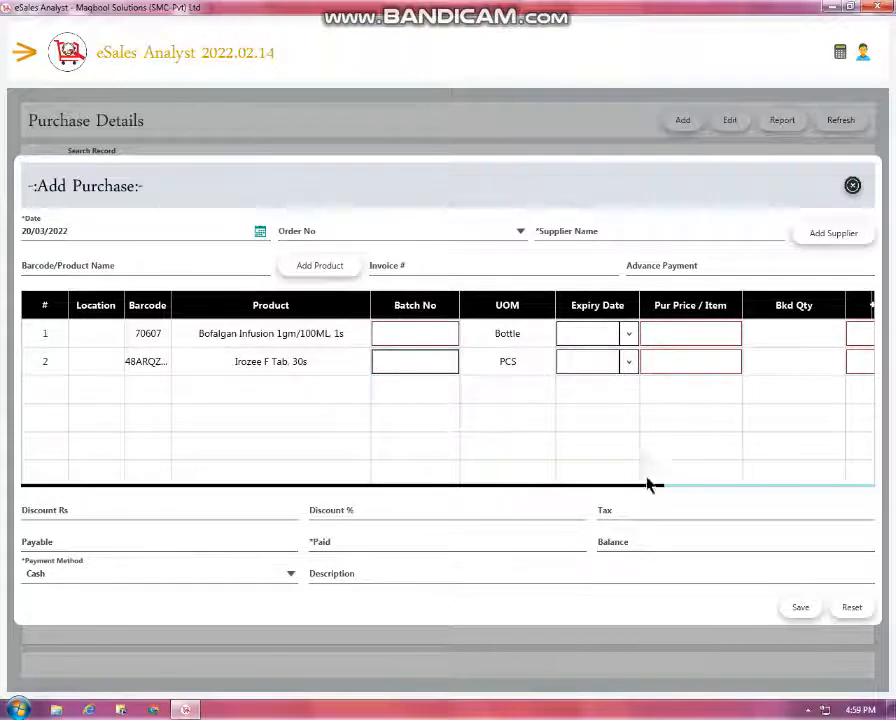
drag(662, 492, 818, 492)
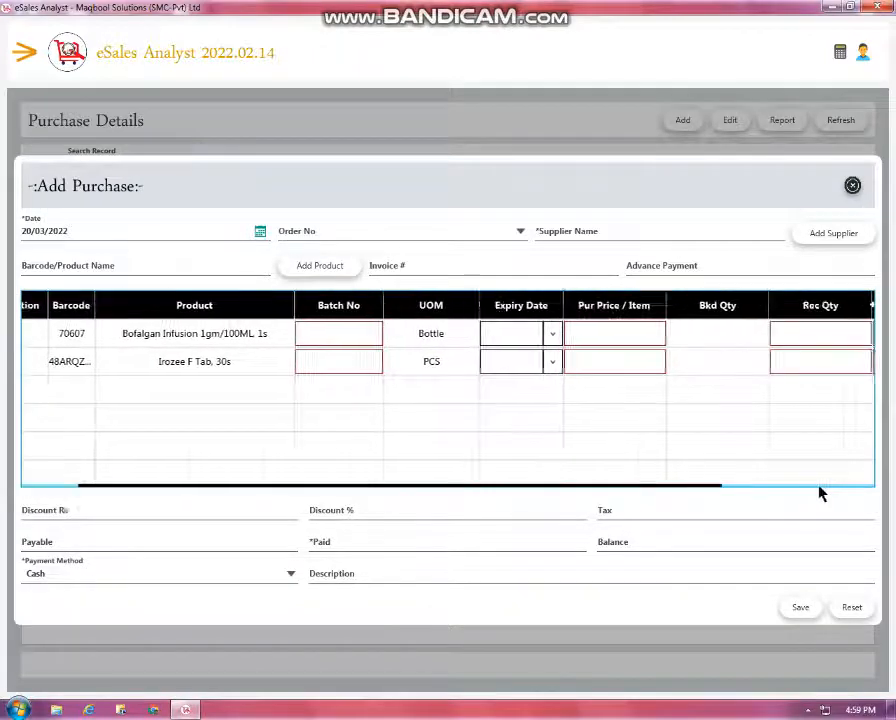
click(852, 187)
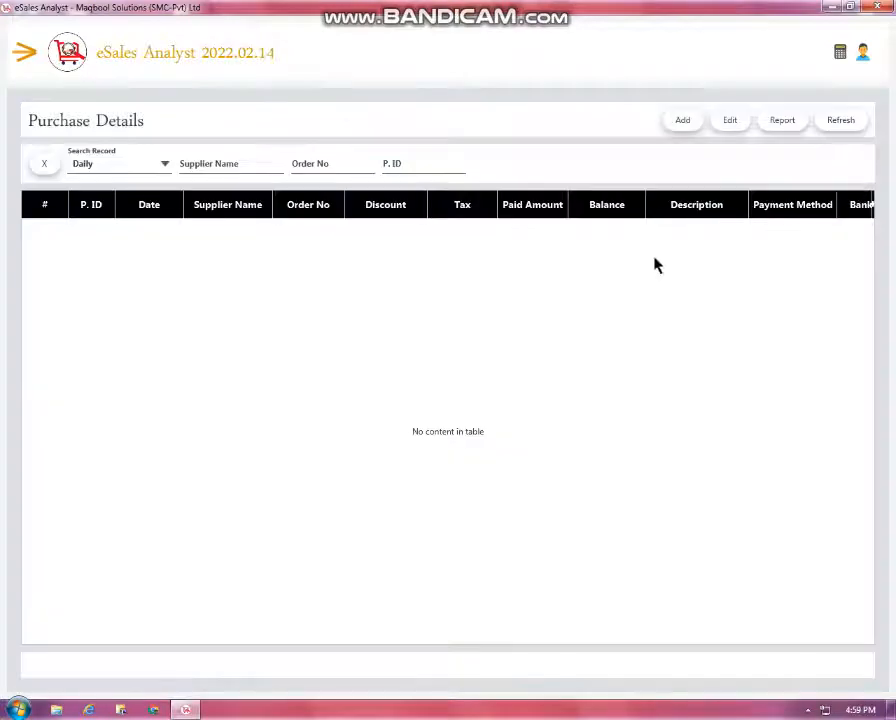
click(20, 58)
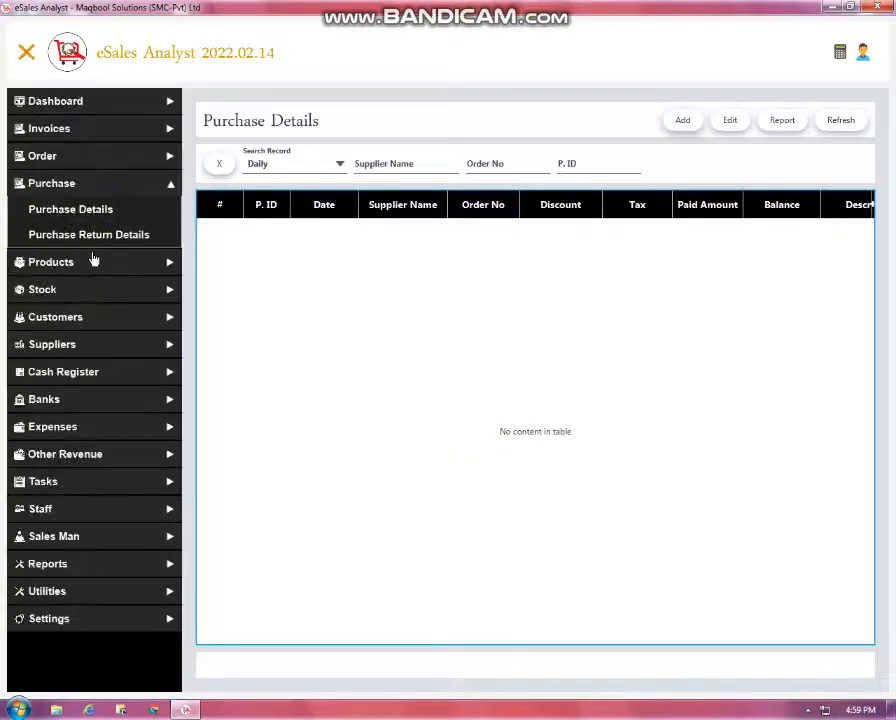
Open Product Details listing products from all dates and try its search fields
click(92, 259)
click(104, 240)
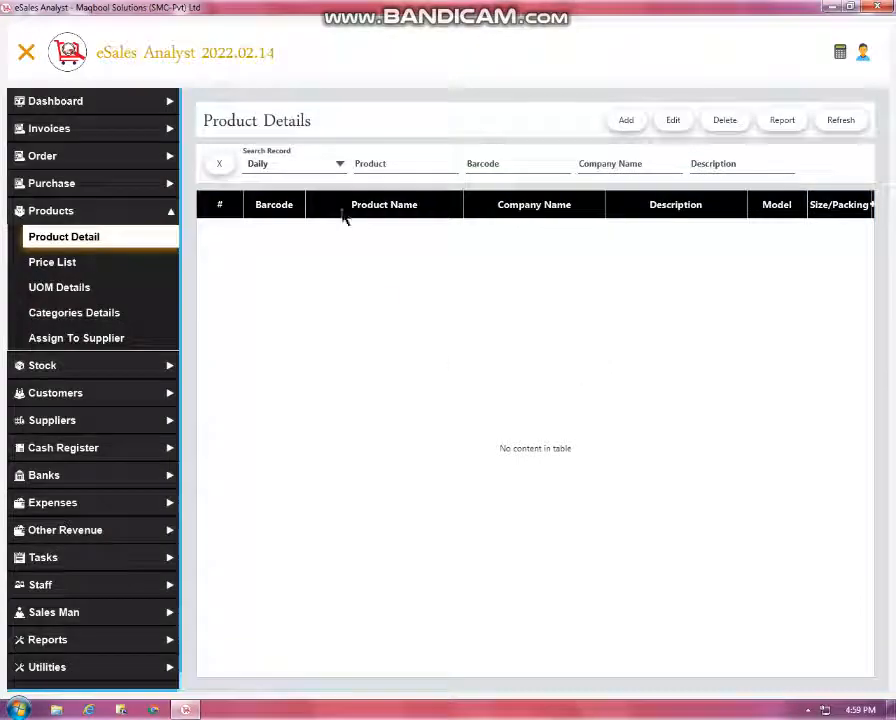
click(293, 163)
click(310, 302)
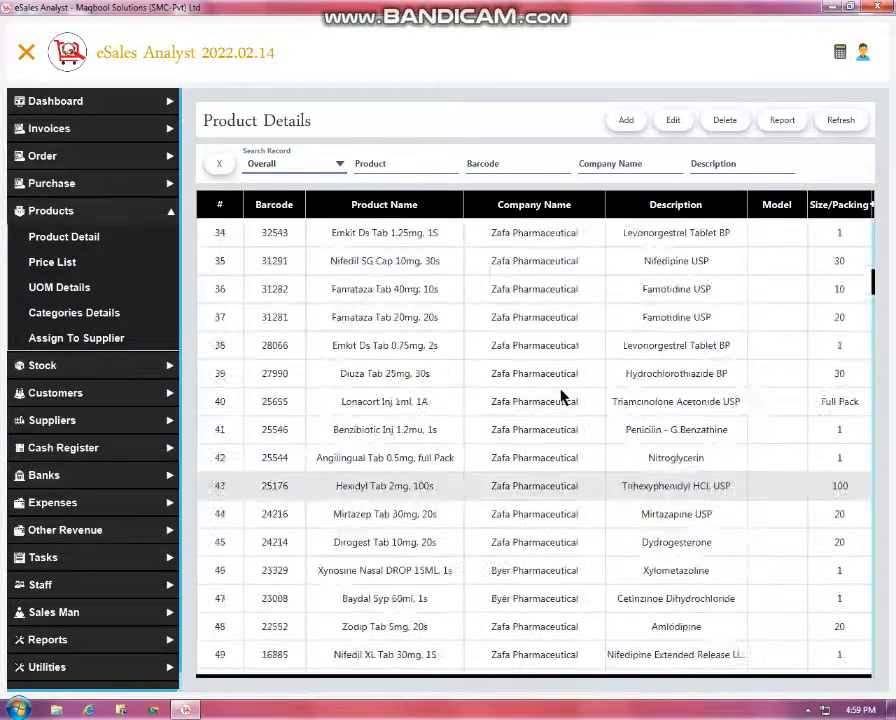
click(418, 165)
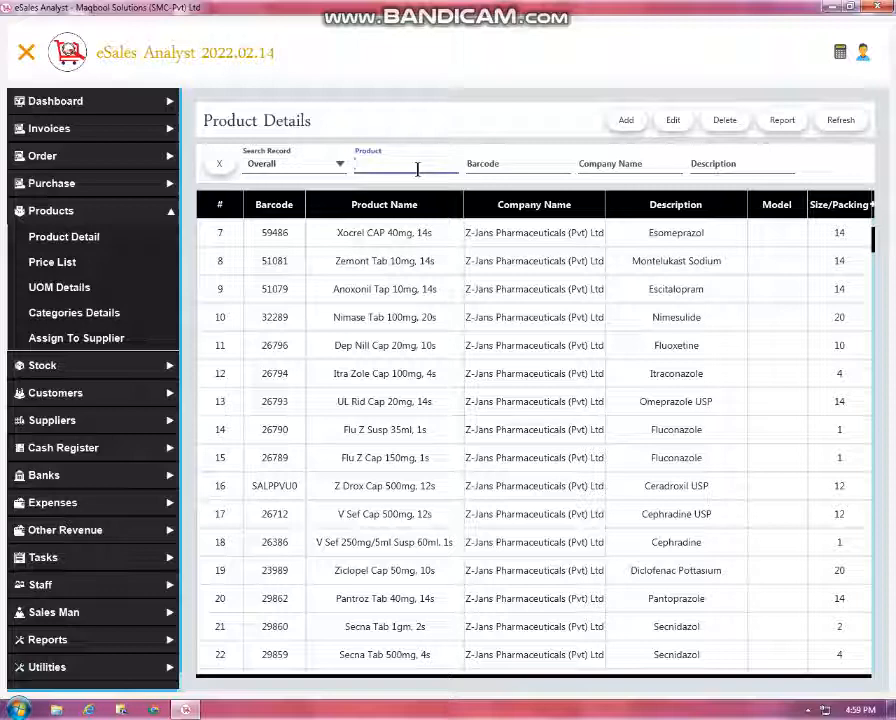
key(Tab)
click(417, 169)
click(614, 167)
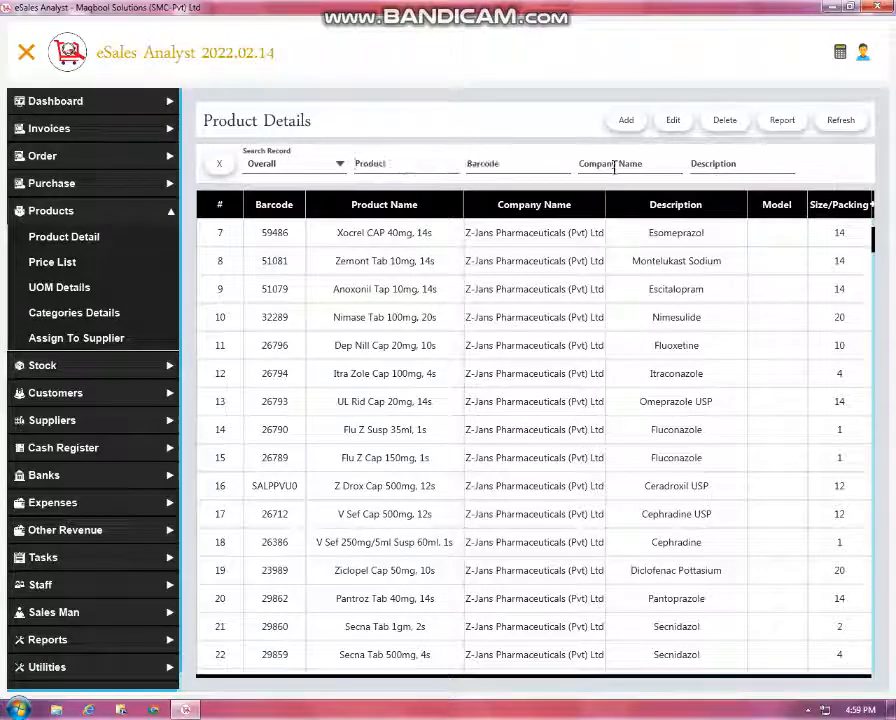
click(694, 165)
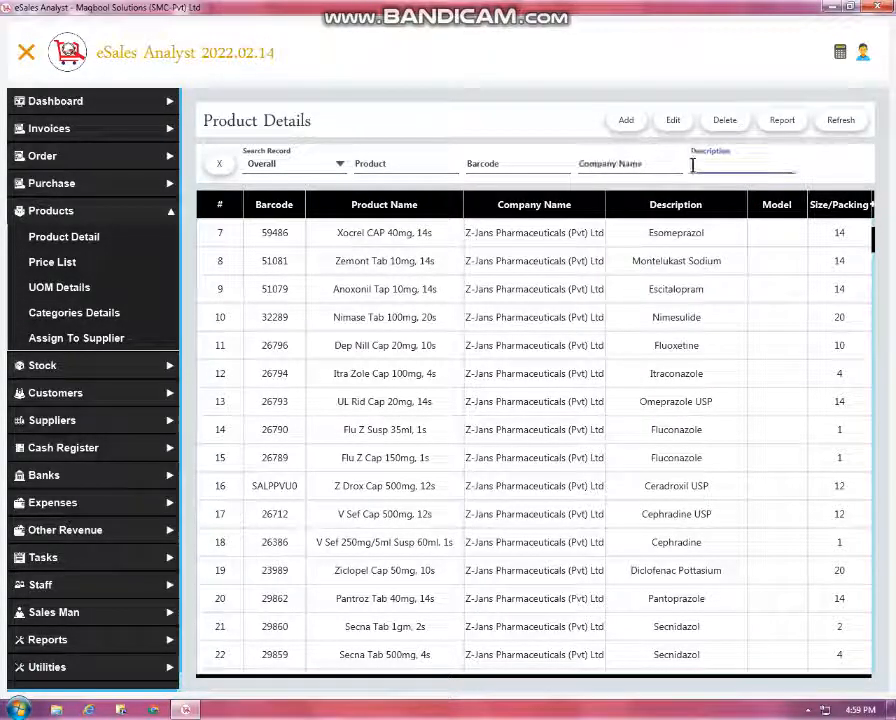
Filter products by the description Esomeprazole, then clear that filter
text(Esome)
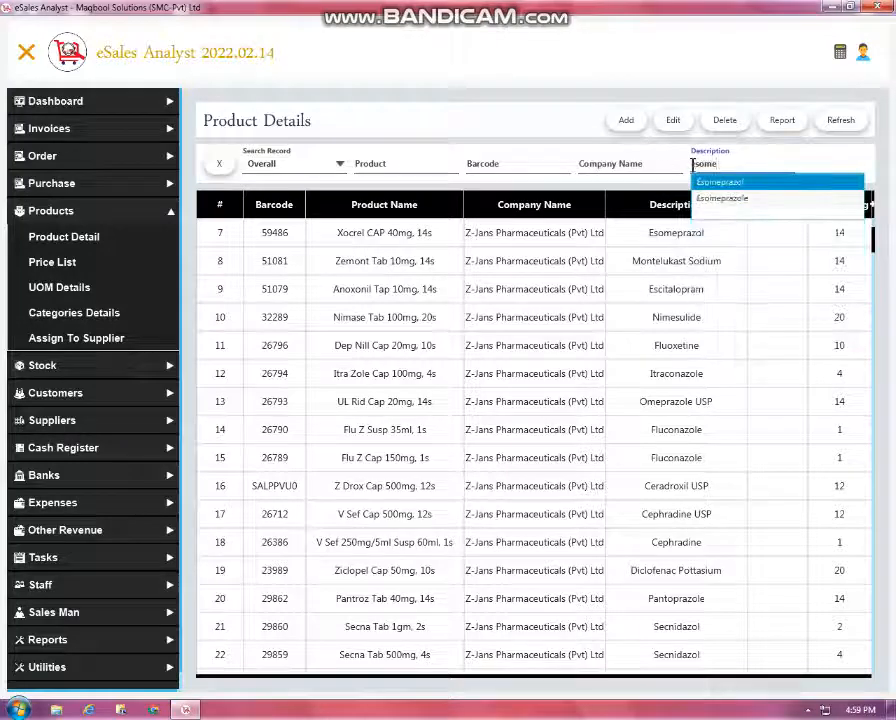
key(Down)
key(Return)
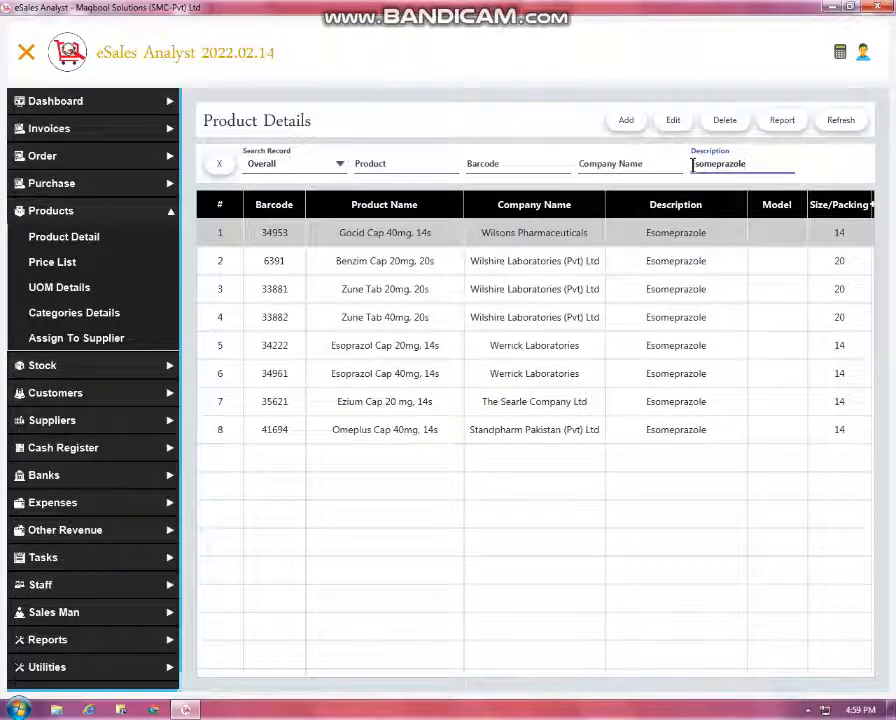
double_click(692, 166)
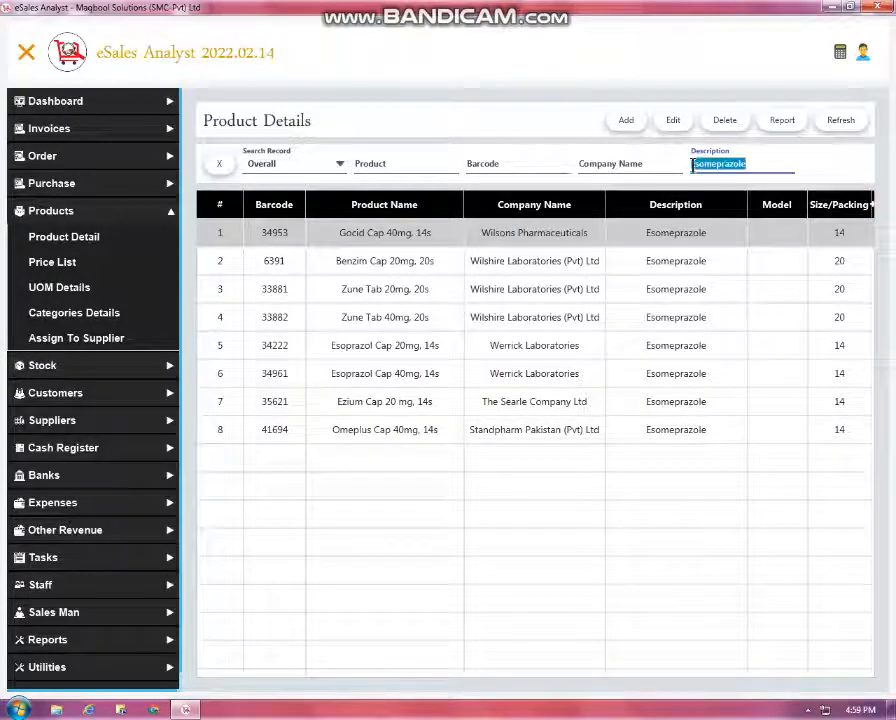
key(BackSpace)
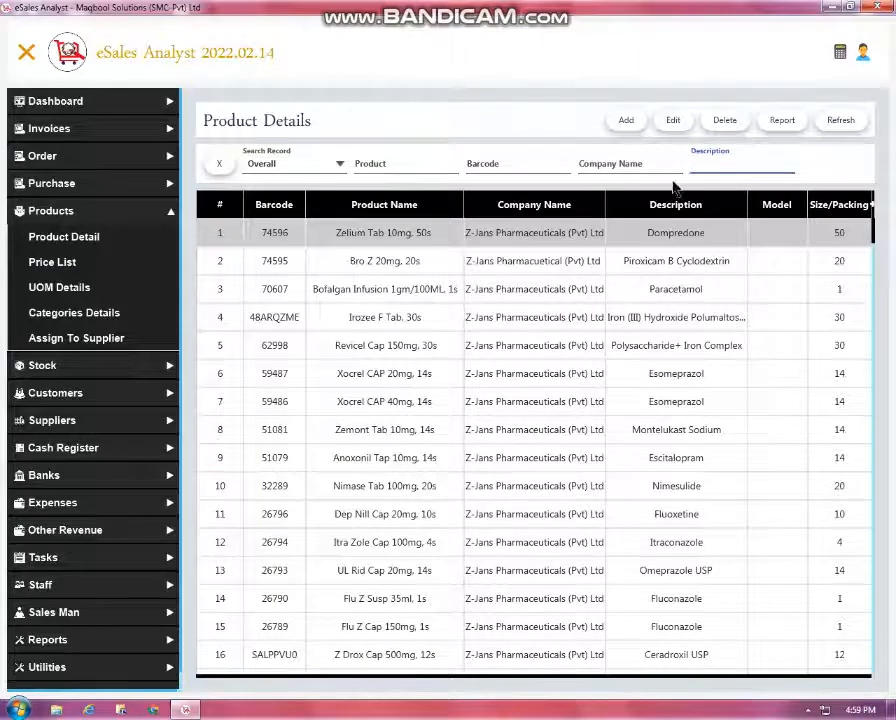
scroll(650, 370, down, 2)
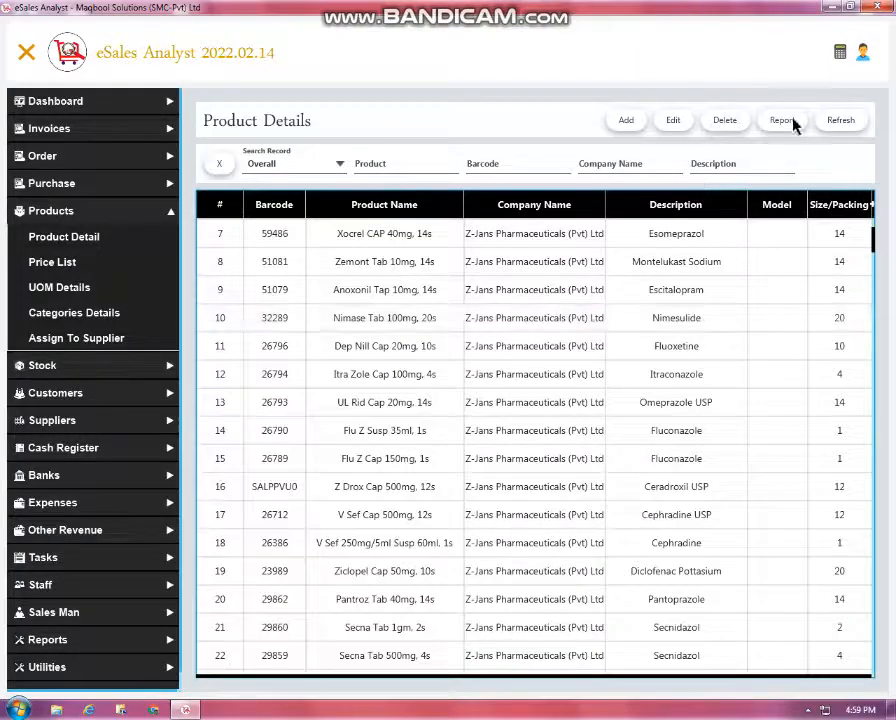
click(600, 170)
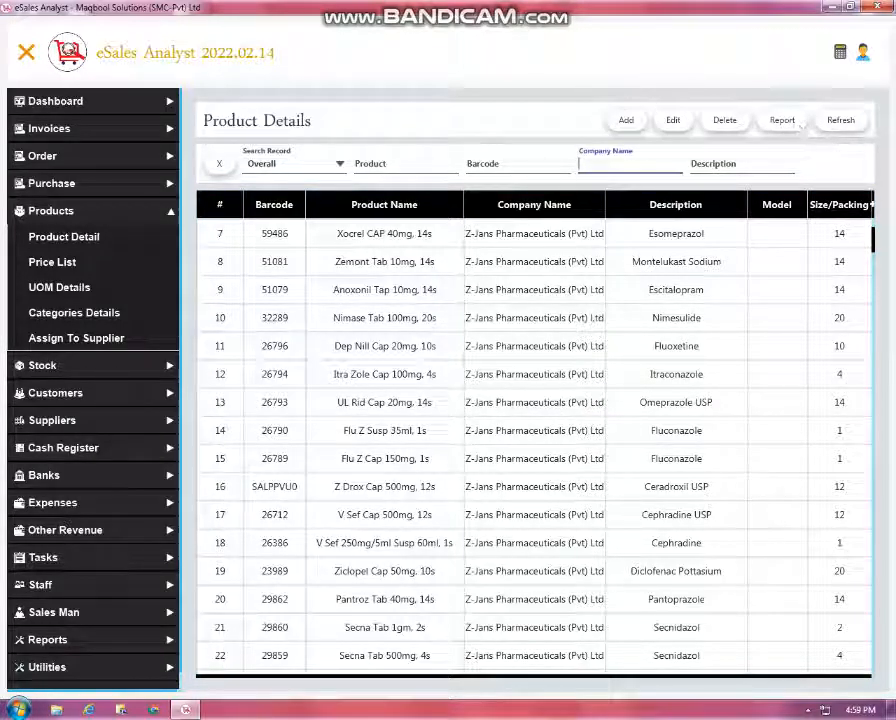
View the invoices list, then the Assign To Supplier page showing Abbot Company's products
click(50, 130)
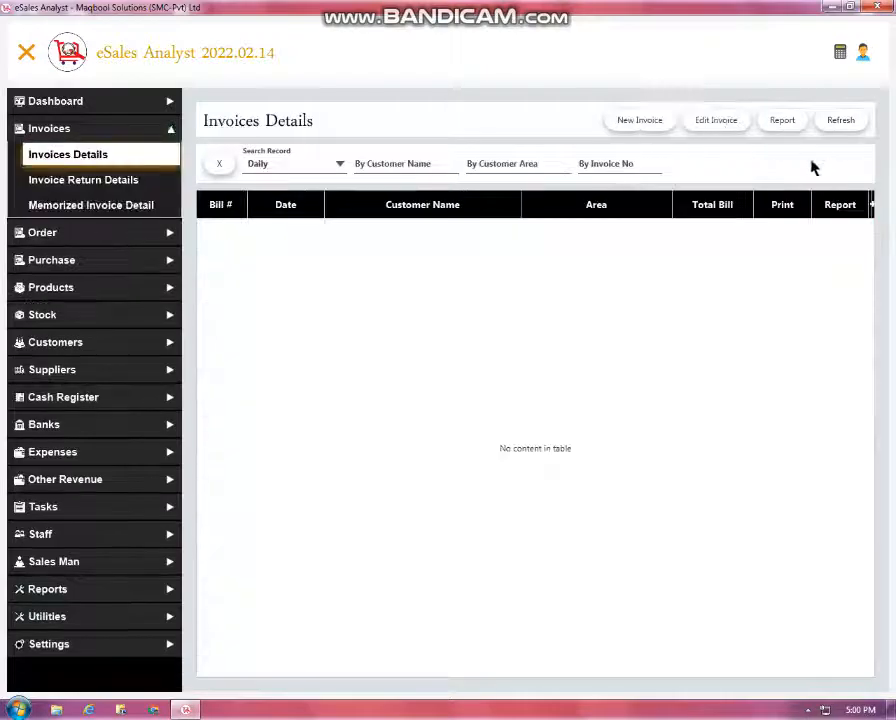
click(68, 289)
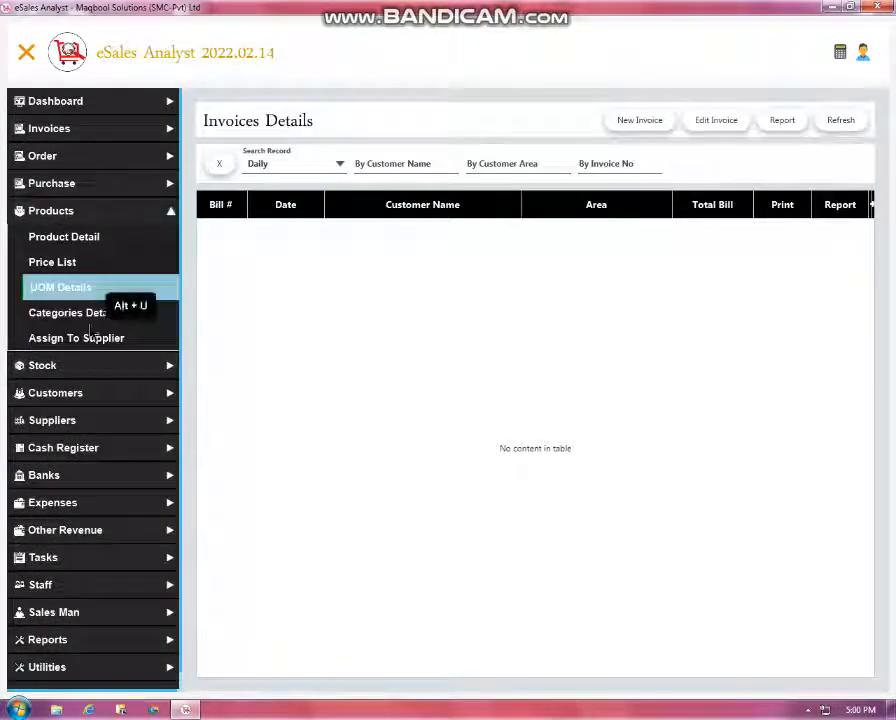
click(76, 338)
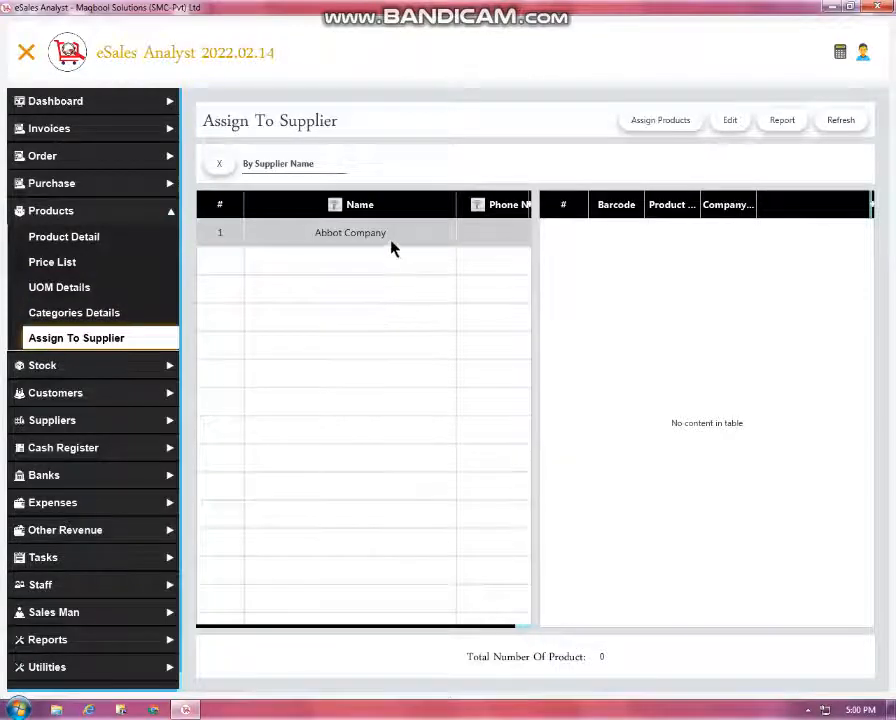
click(390, 250)
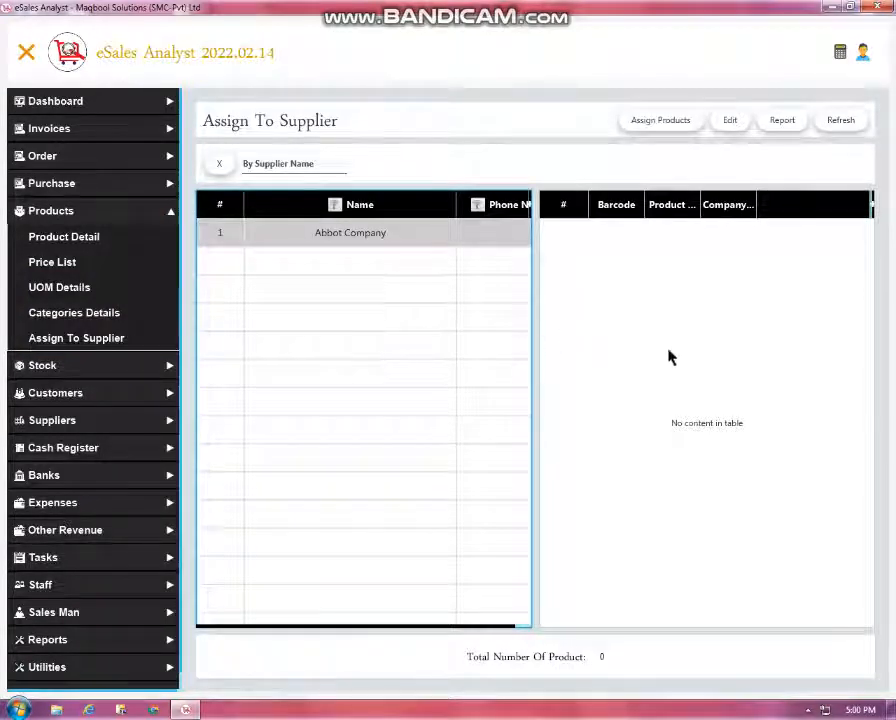
Open Stock Details with the sidebar hidden and scroll through the full-width product table
click(42, 366)
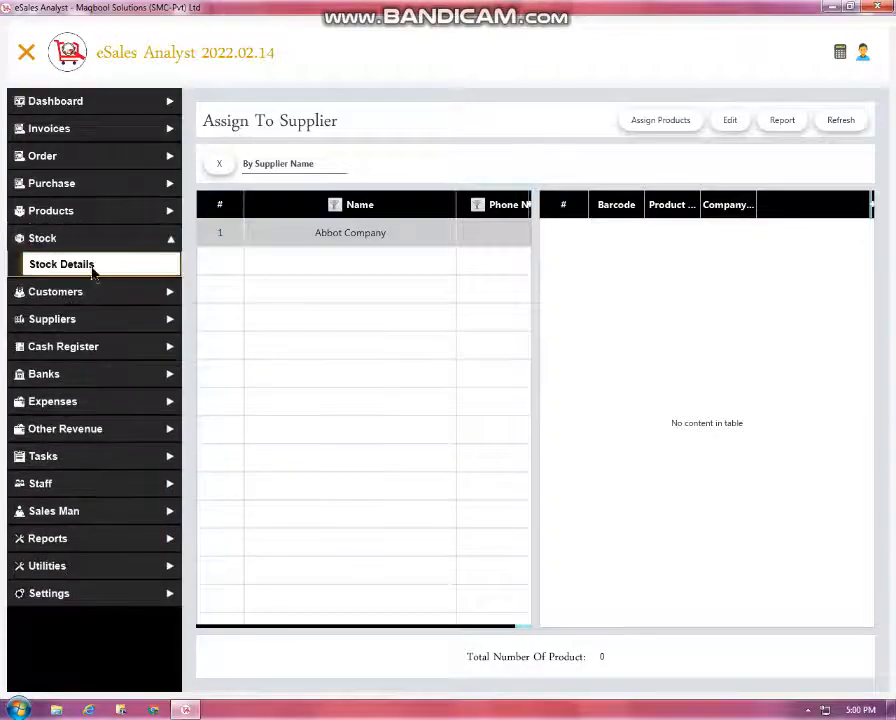
click(93, 268)
scroll(300, 320, down, 4)
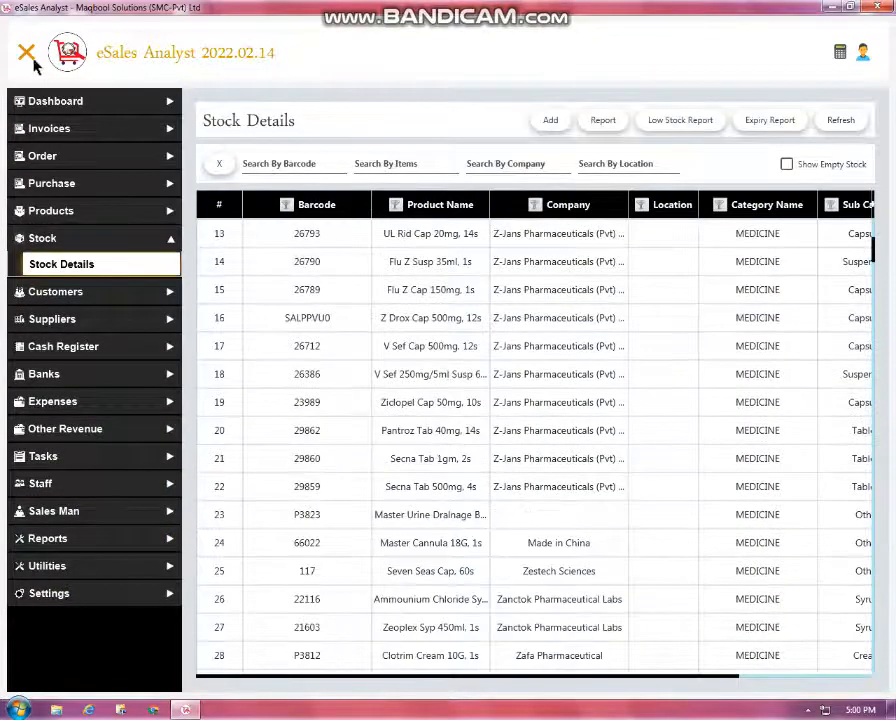
click(30, 56)
scroll(586, 414, down, 4)
scroll(586, 414, up, 8)
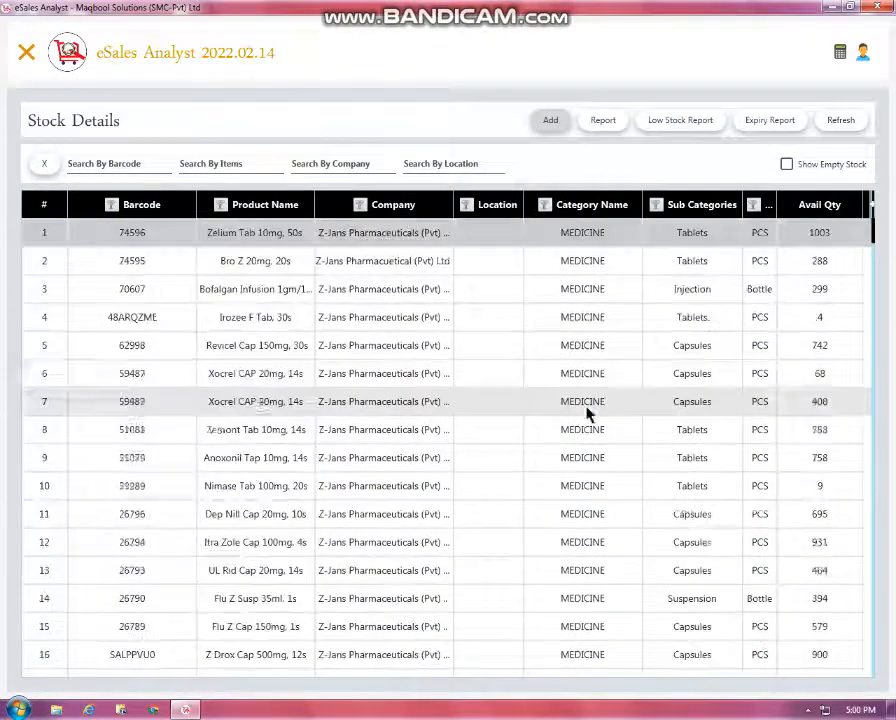
scroll(290, 330, down, 5)
scroll(296, 330, up, 5)
scroll(307, 338, down, 7)
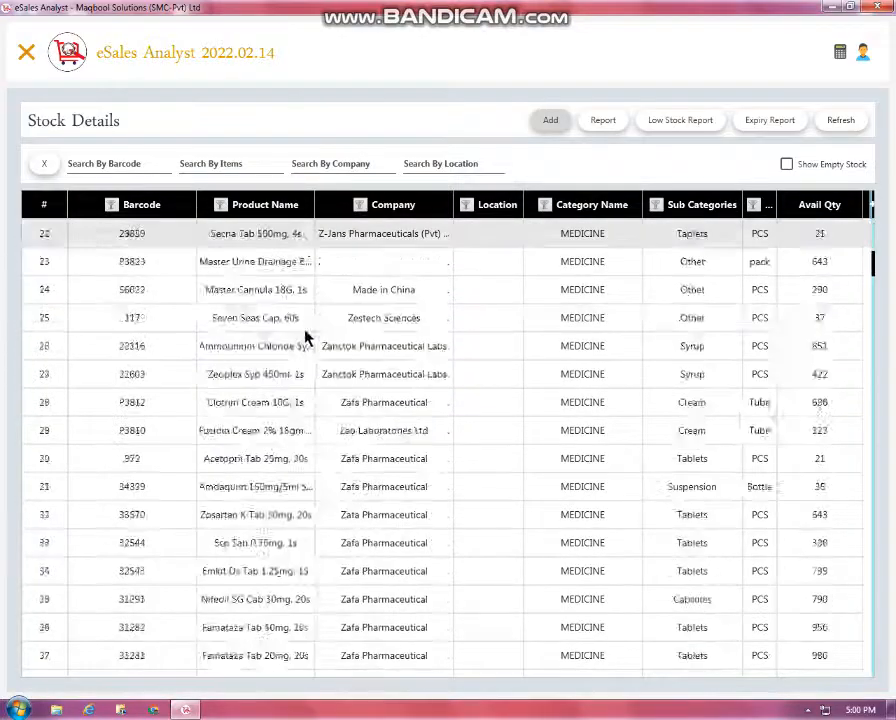
scroll(310, 370, down, 17)
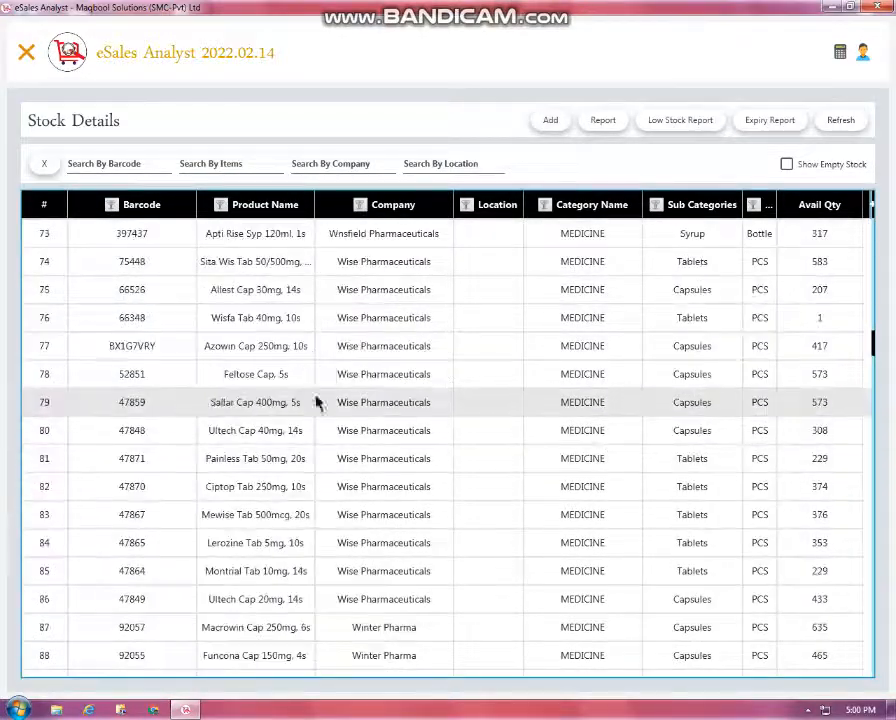
scroll(310, 400, up, 20)
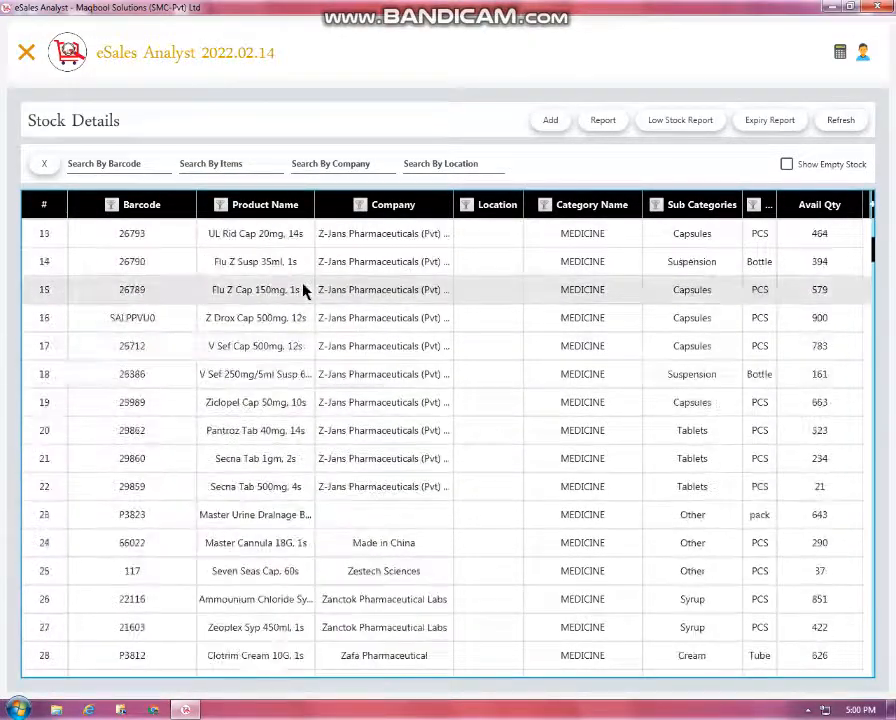
Check the stock history of Flu Z Cap 150mg and Bofalgan Infusion, including its 13/03/2022 Stock In entry
double_click(305, 289)
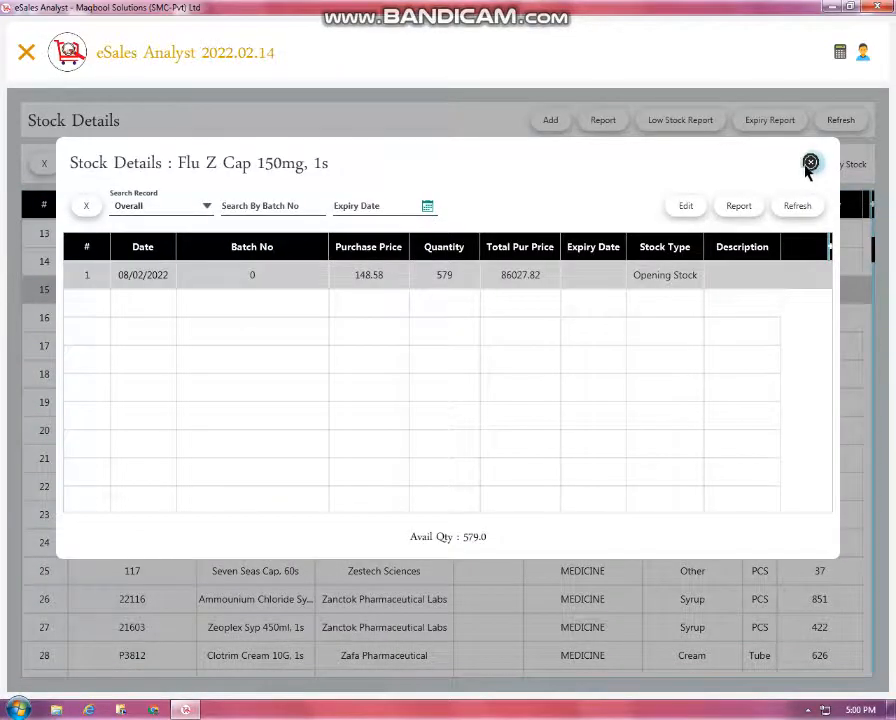
click(810, 162)
scroll(598, 304, up, 4)
double_click(596, 298)
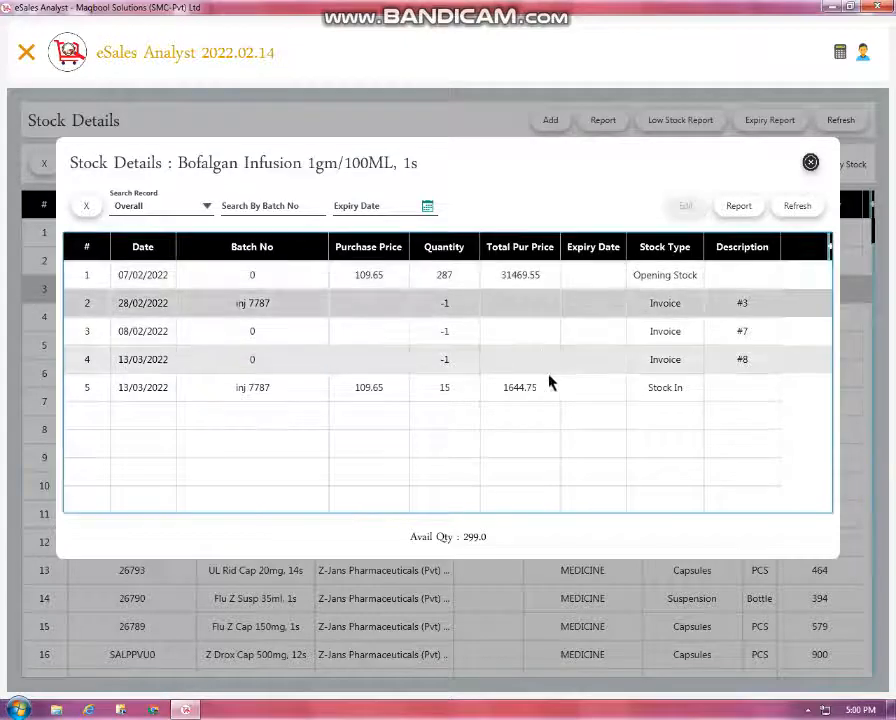
click(548, 383)
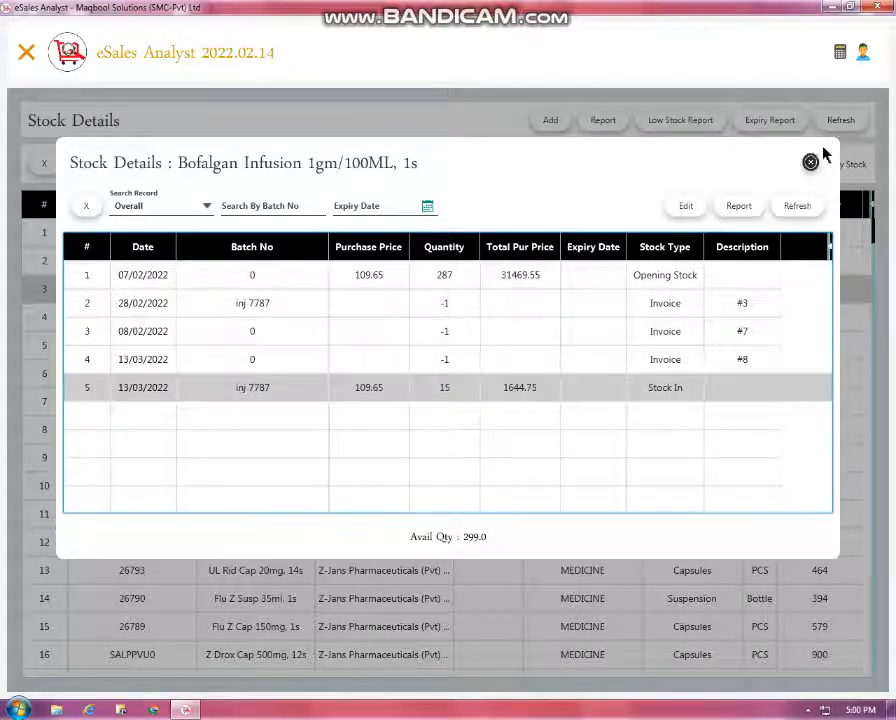
click(810, 162)
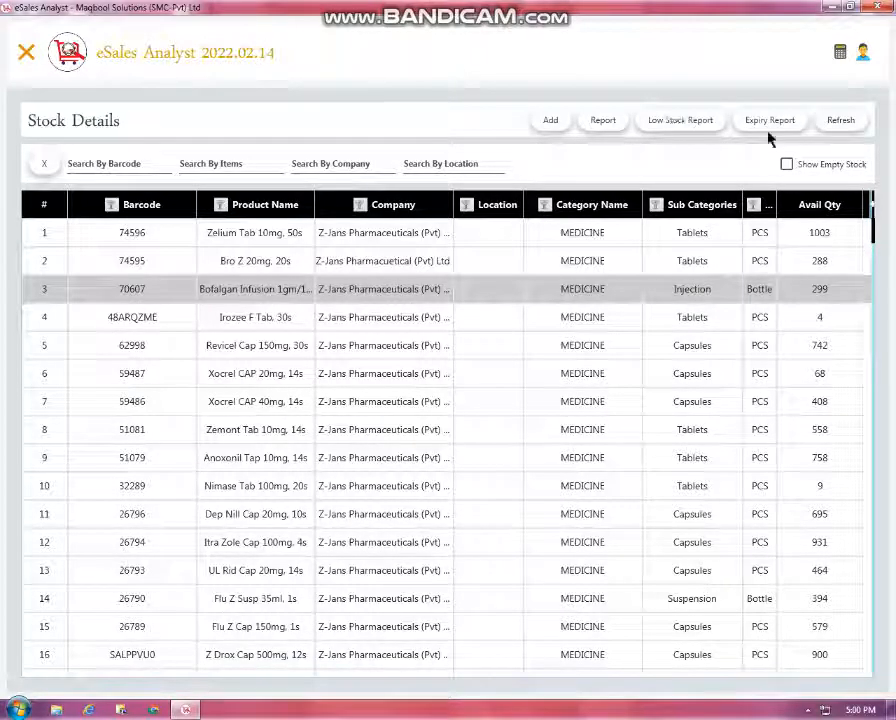
Restore the sidebar and go to Cash Register's Cash In / Out Details page
click(30, 62)
click(112, 292)
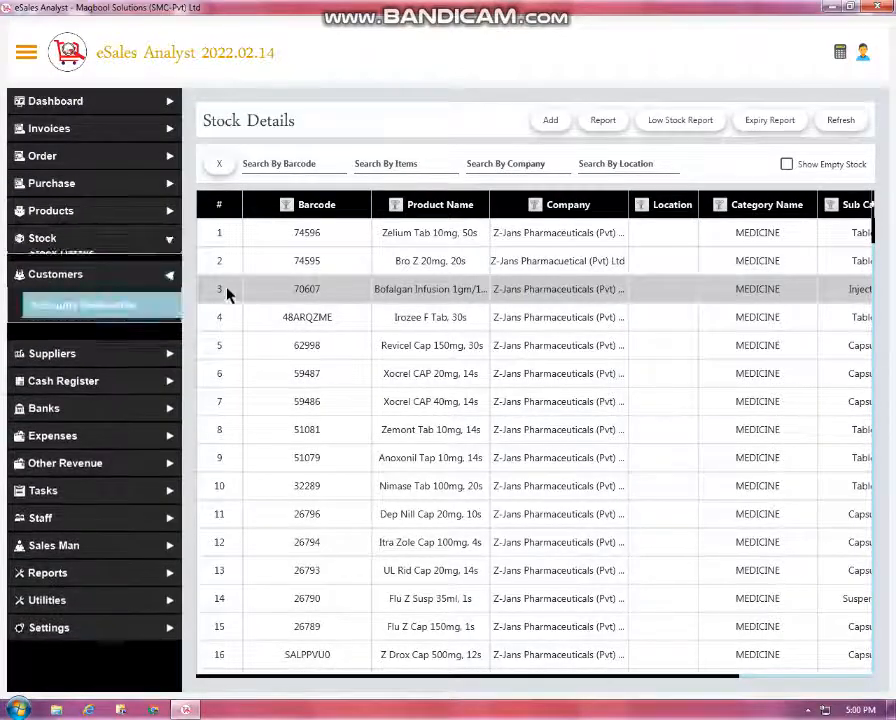
click(108, 370)
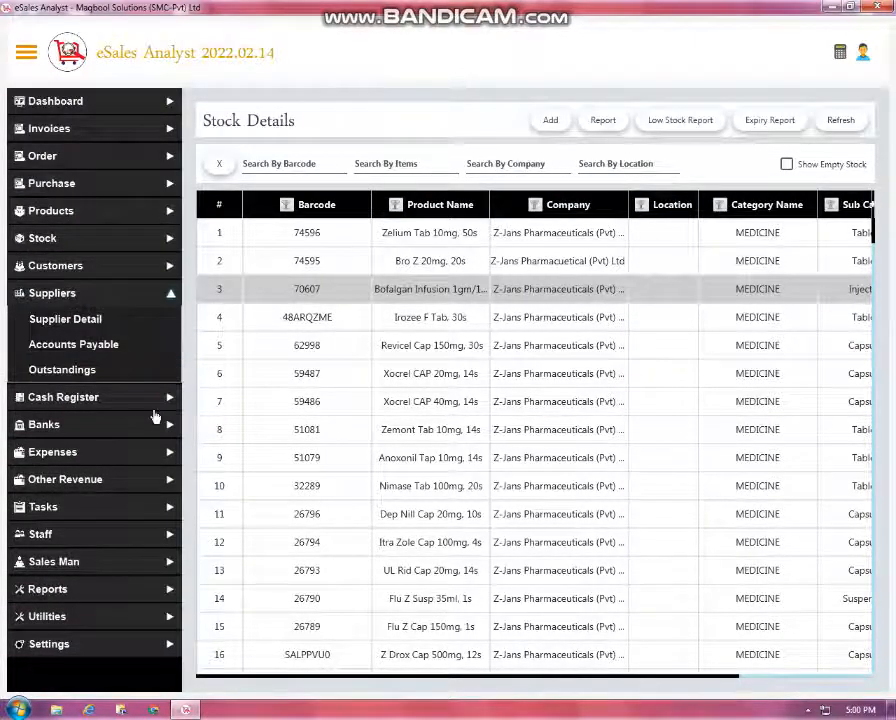
click(150, 400)
click(100, 346)
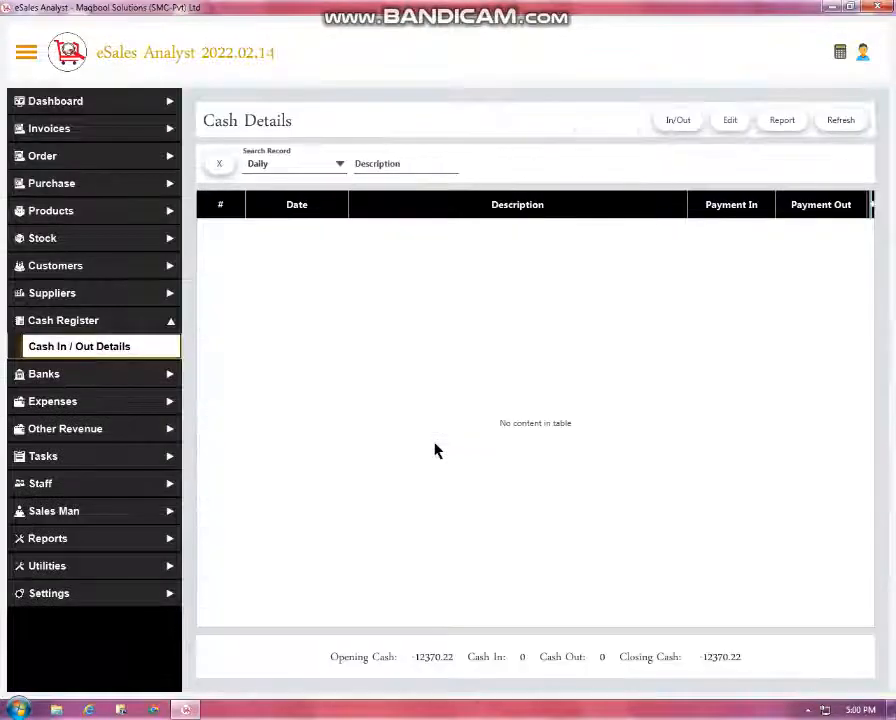
Filter the cash records to Overall, then narrow them to Monthly
click(318, 166)
click(300, 300)
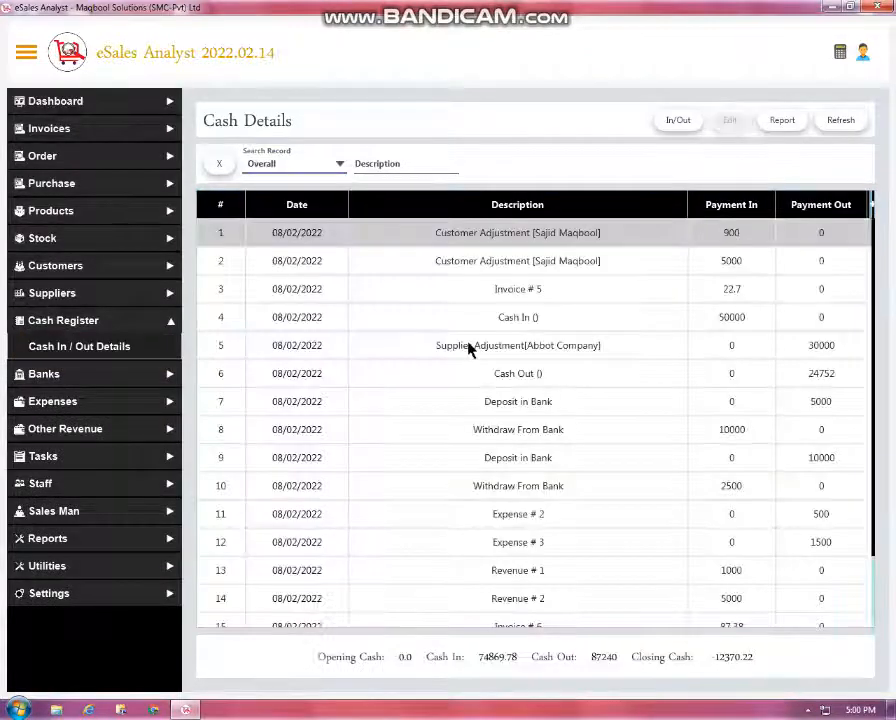
scroll(466, 360, down, 1)
scroll(468, 370, up, 1)
scroll(462, 385, down, 1)
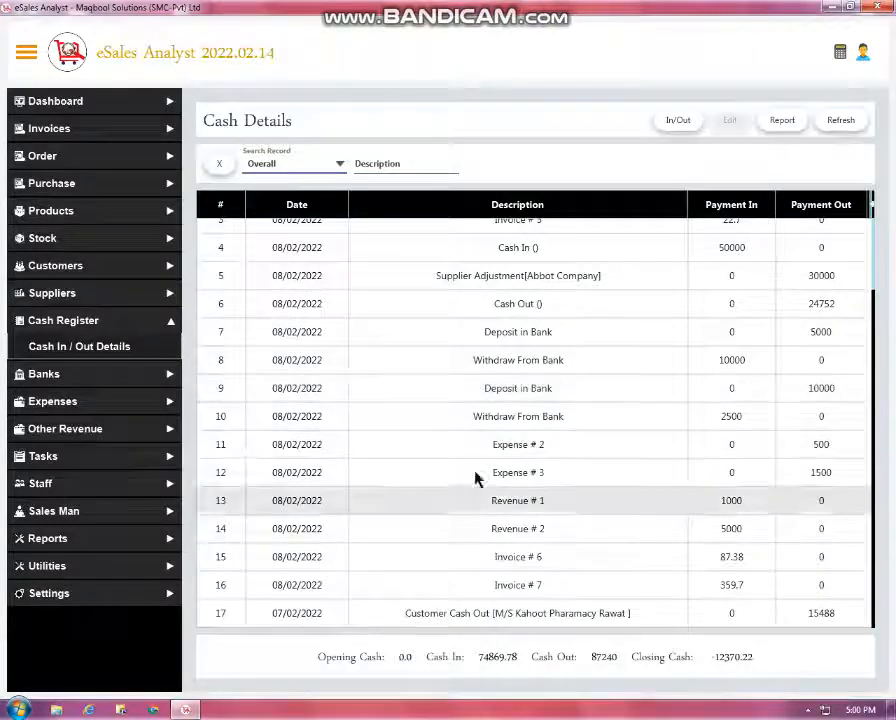
click(293, 160)
click(300, 206)
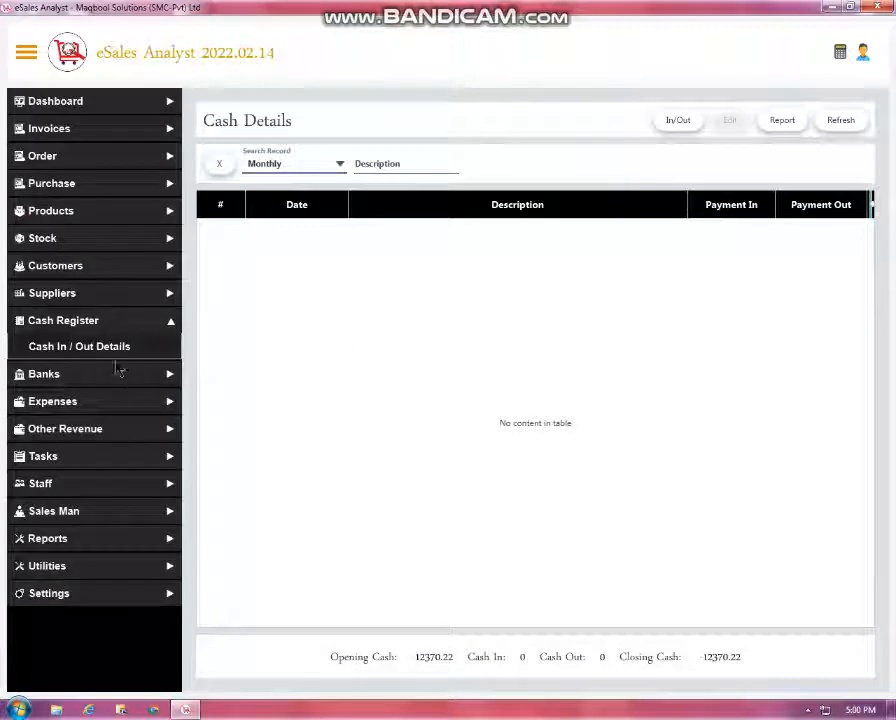
Start a new expense from Expenses Details and choose the person who made it
click(92, 400)
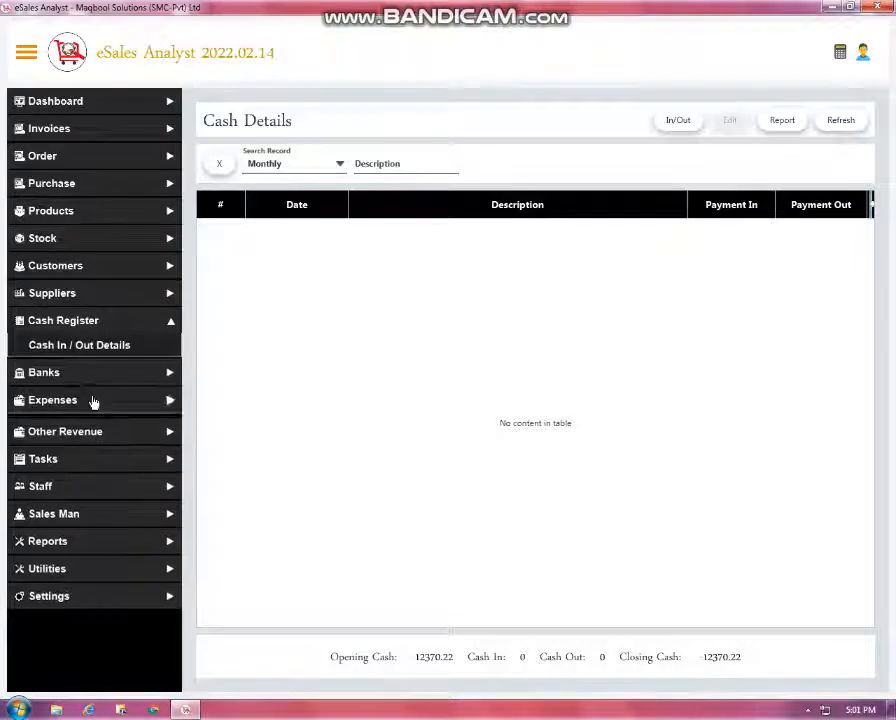
click(92, 401)
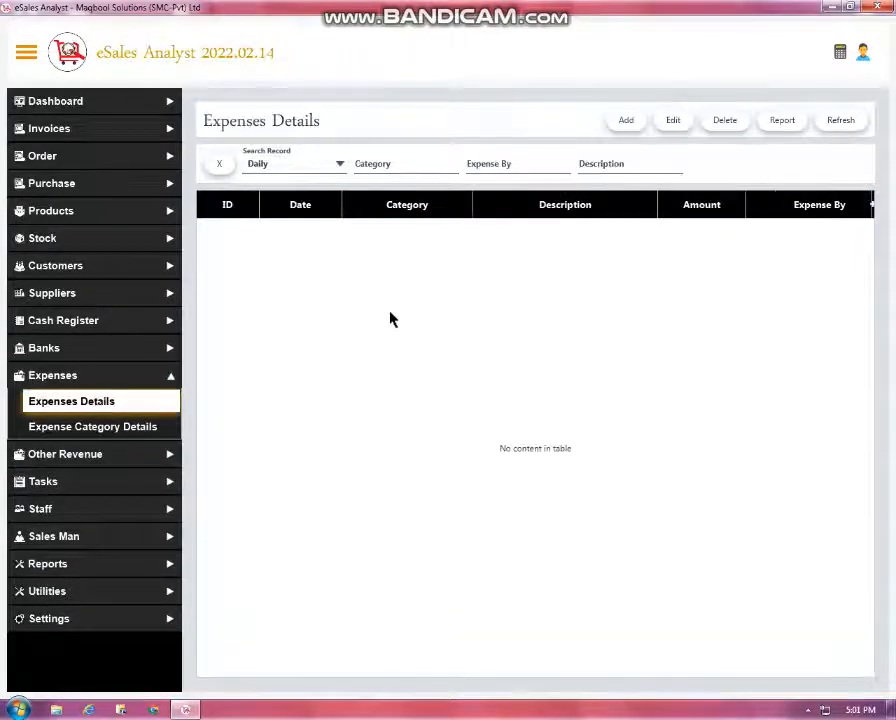
click(627, 120)
click(541, 366)
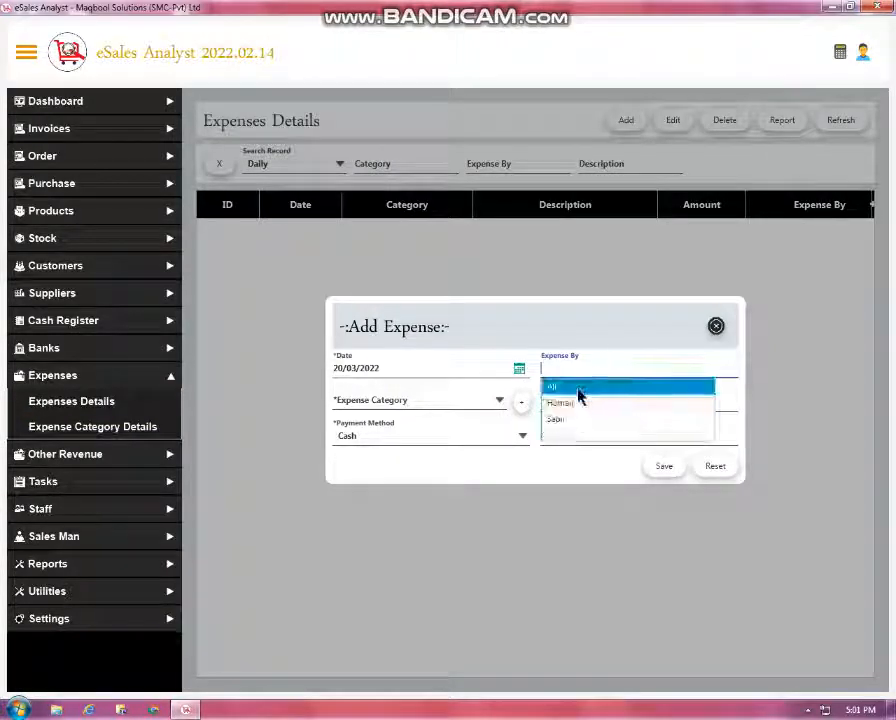
click(580, 422)
Leave the expense category unset and go to Staff > Staff Details
click(456, 402)
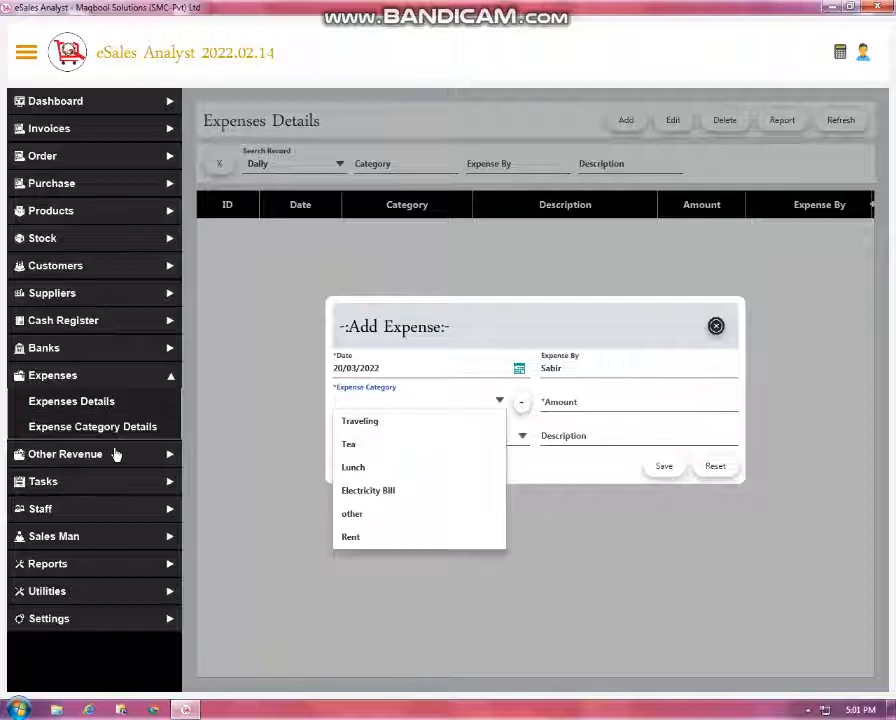
click(186, 527)
click(120, 502)
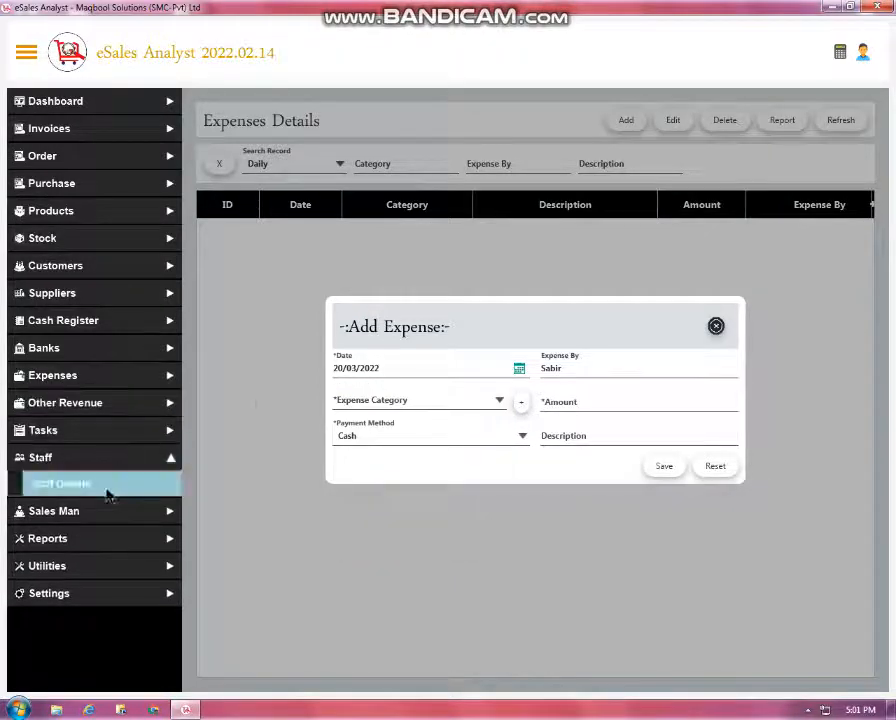
click(110, 487)
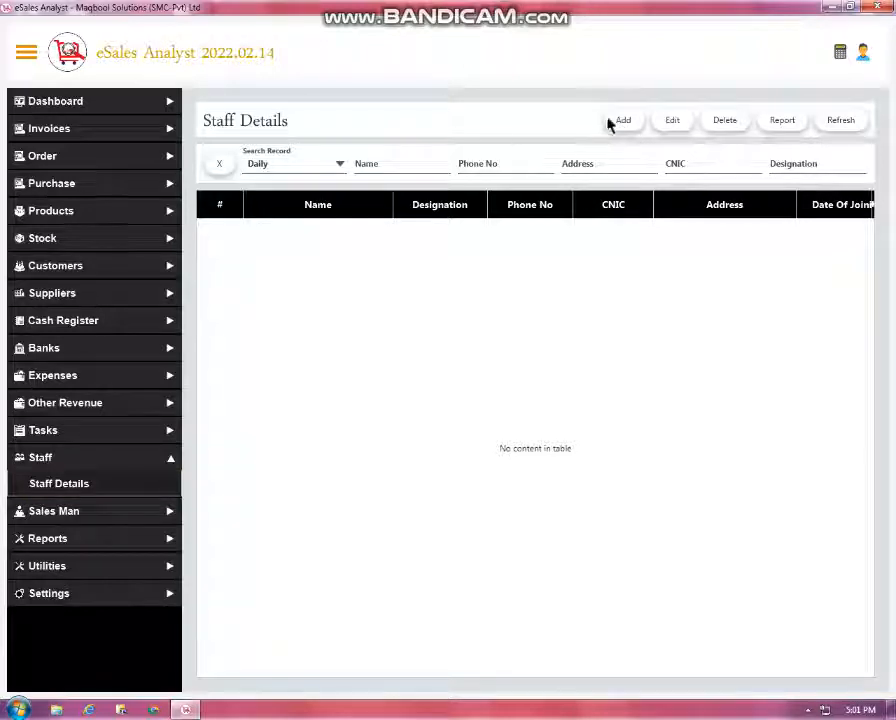
Show Overall staff records, then SalesMen Record invoices for Overall (invoices 6 and 7)
click(332, 164)
click(286, 304)
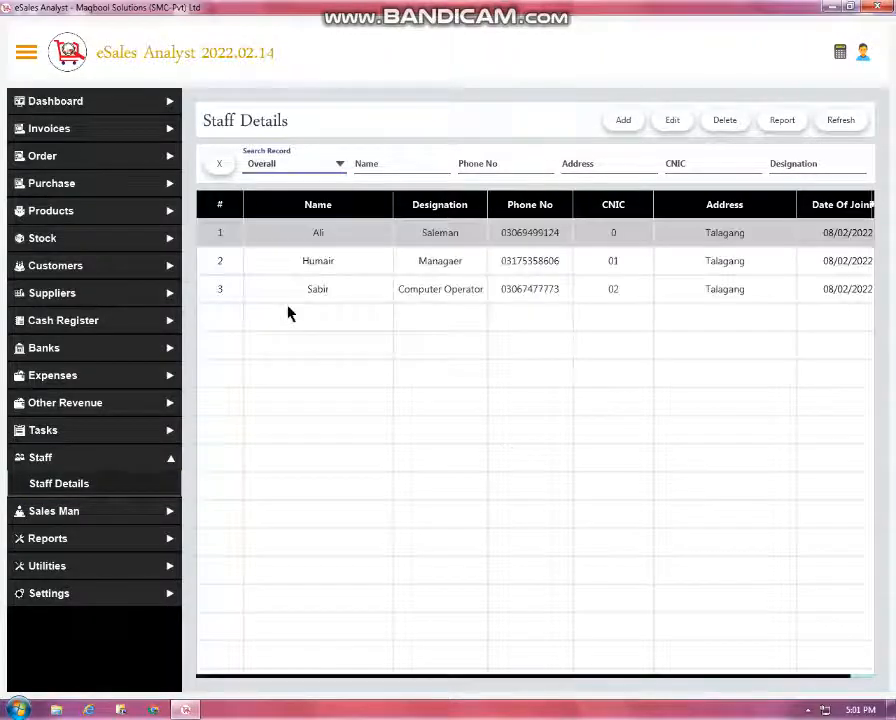
click(125, 518)
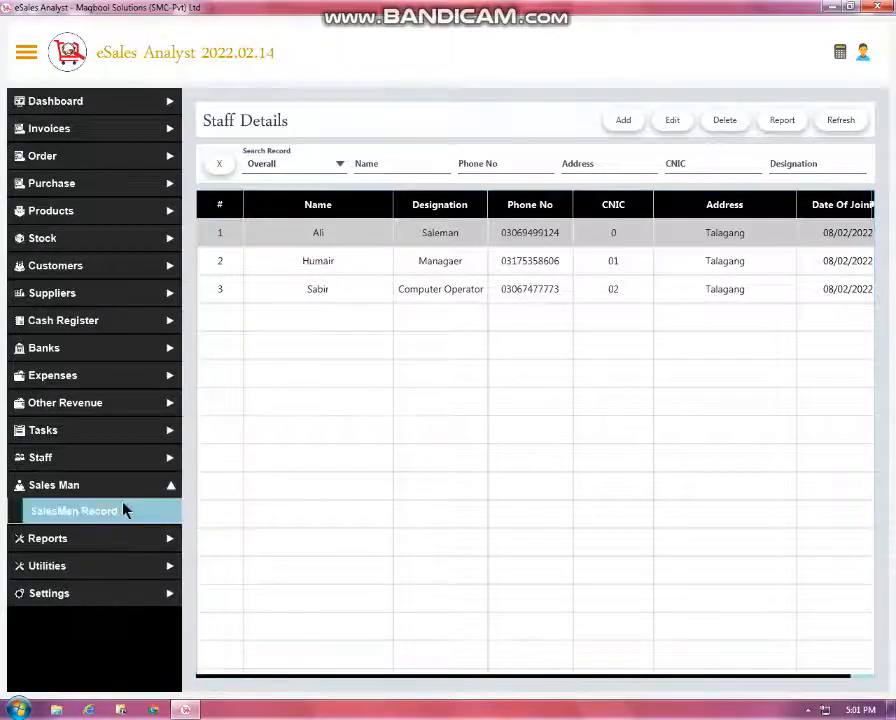
click(124, 510)
click(632, 206)
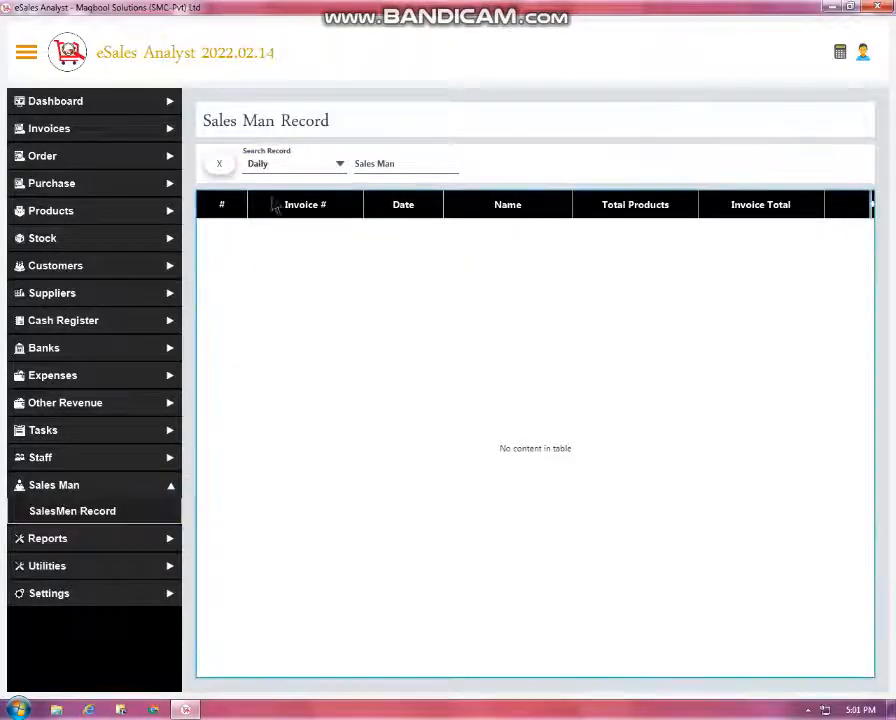
click(287, 172)
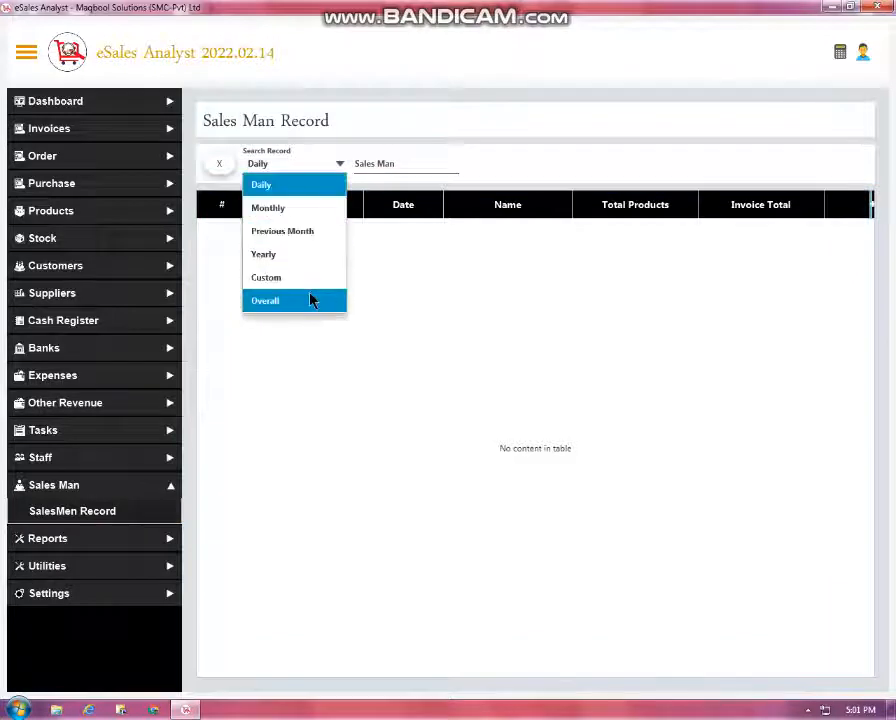
click(310, 300)
Browse the Reports menu entries and expand the Utilities section
click(112, 537)
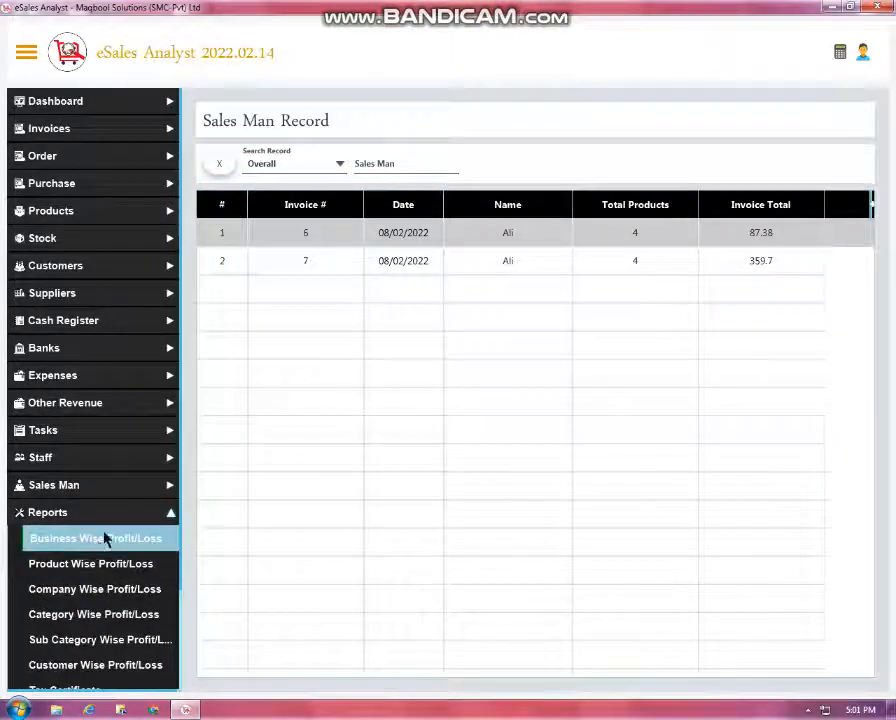
scroll(110, 538, down, 1)
scroll(115, 525, down, 2)
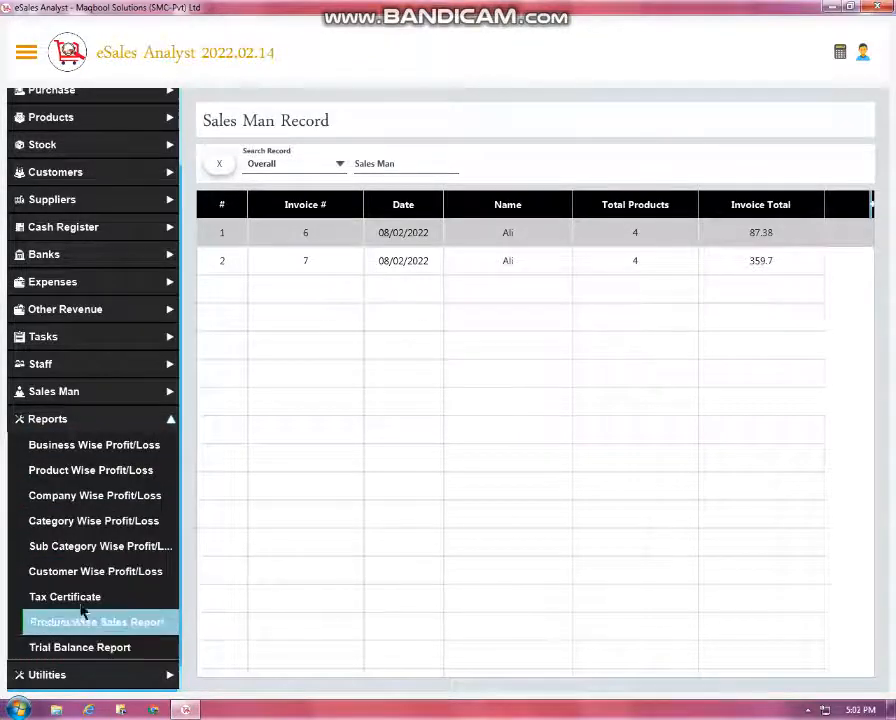
scroll(115, 555, down, 1)
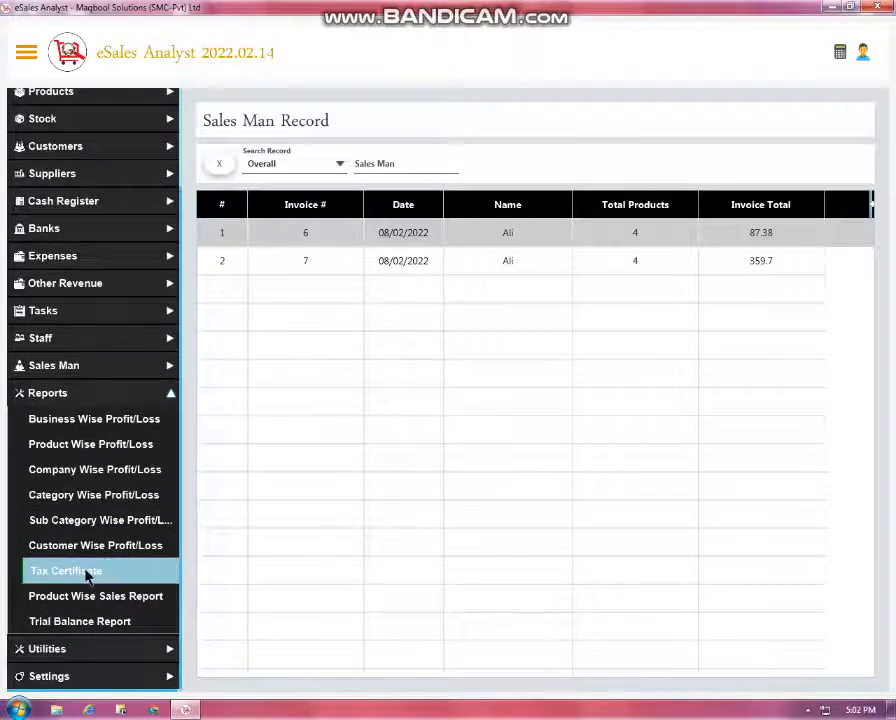
click(106, 658)
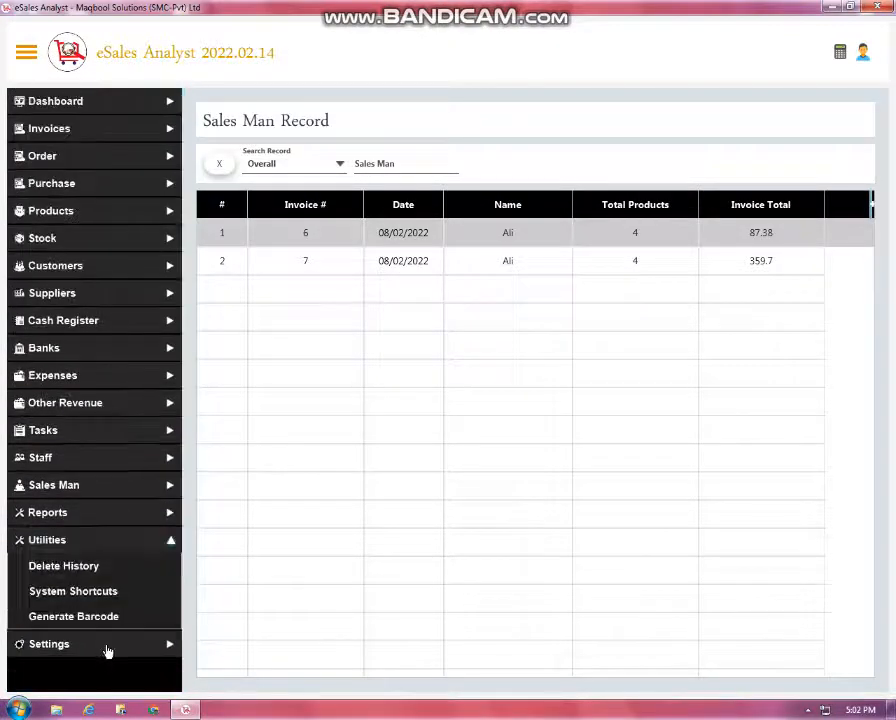
Review Delete History for Overall, then the System Shortcuts list
click(125, 568)
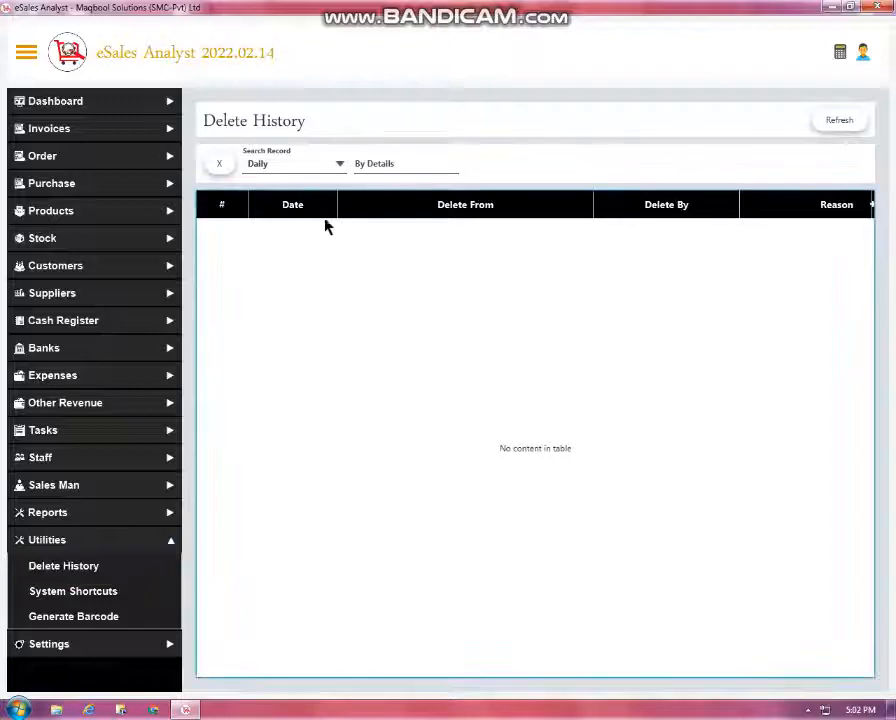
click(300, 164)
click(298, 302)
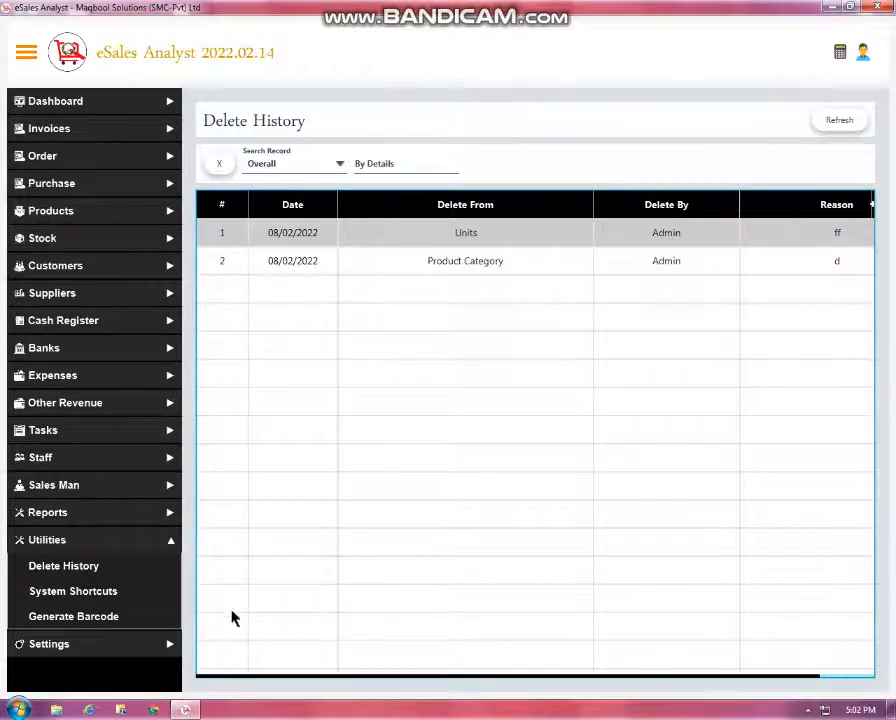
click(174, 597)
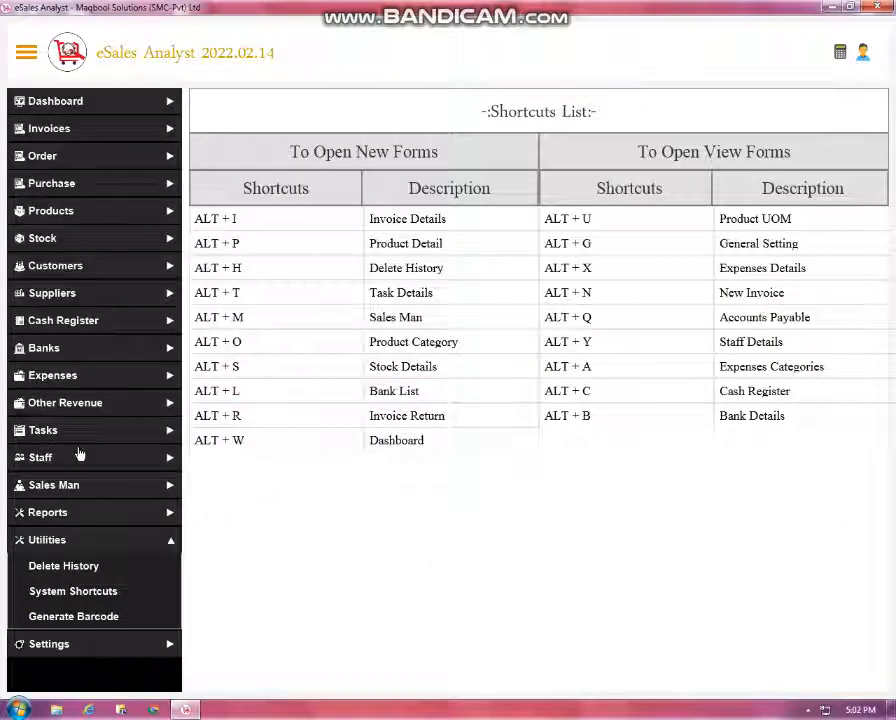
Open Settings > General Settings and scroll through its options
click(80, 645)
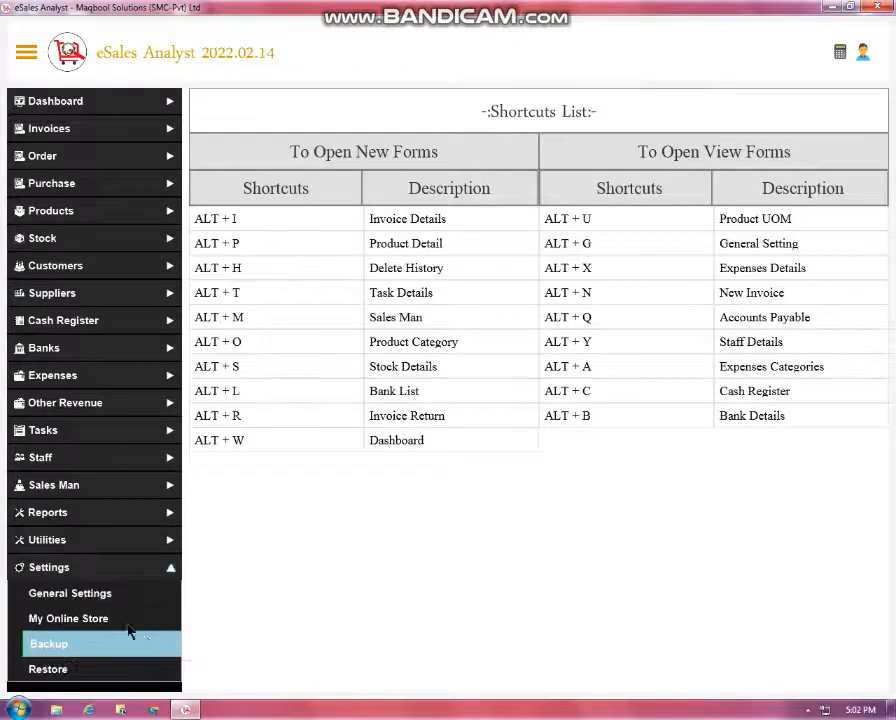
click(112, 592)
scroll(470, 400, down, 3)
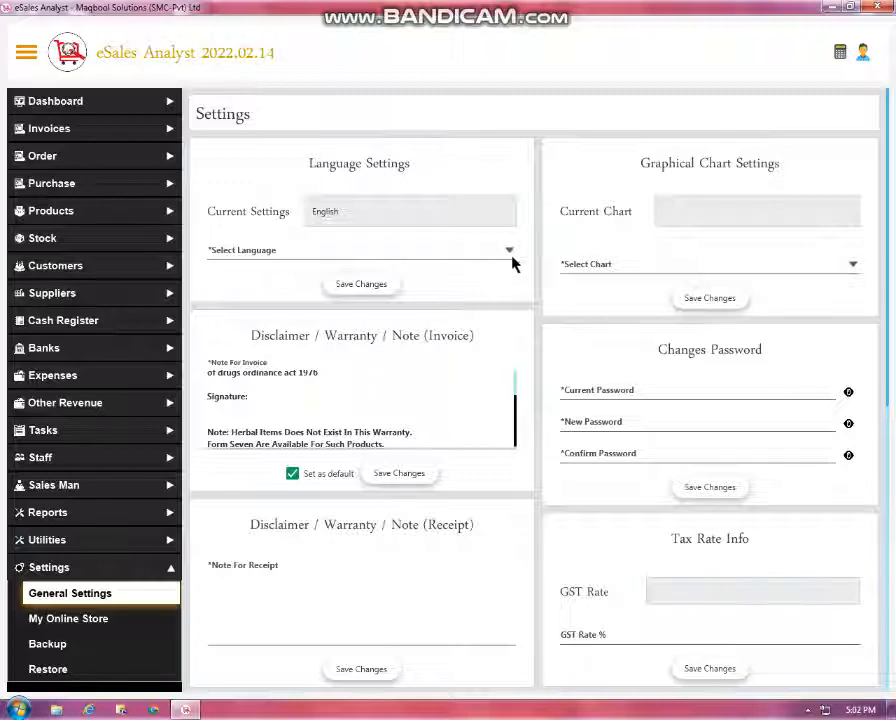
scroll(630, 320, down, 3)
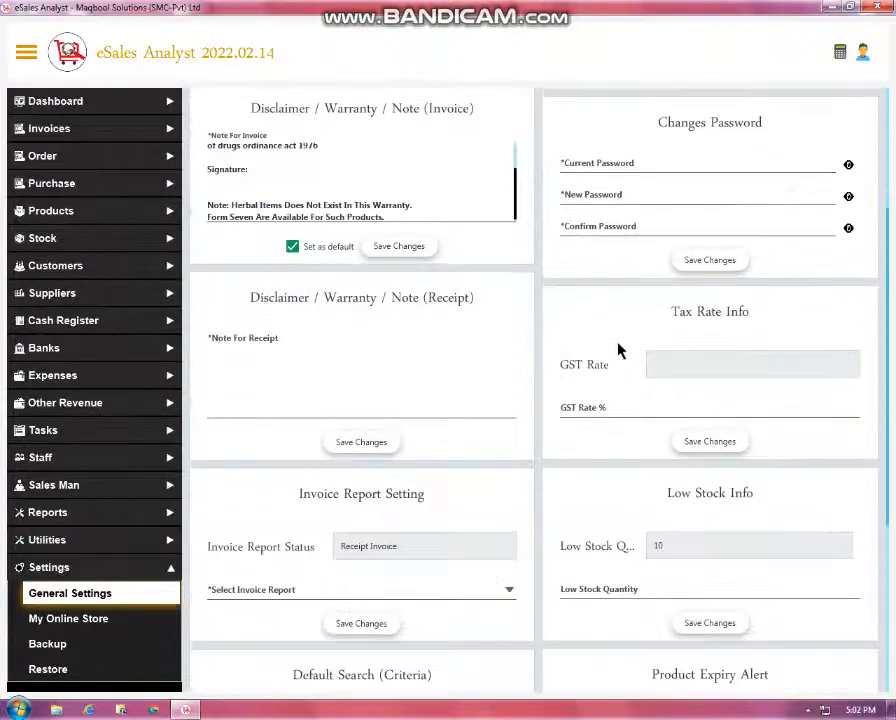
scroll(568, 506, down, 3)
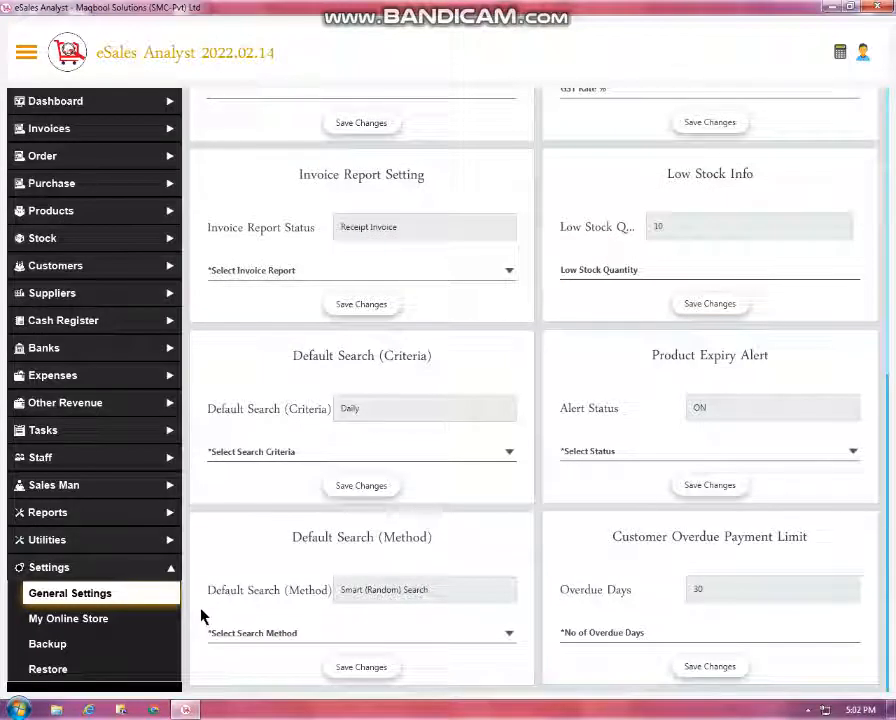
click(130, 621)
Tick Select All so every product from Zelium Tab 10mg to Flu Z Cap 150mg is included
scroll(452, 437, down, 1)
scroll(560, 360, up, 1)
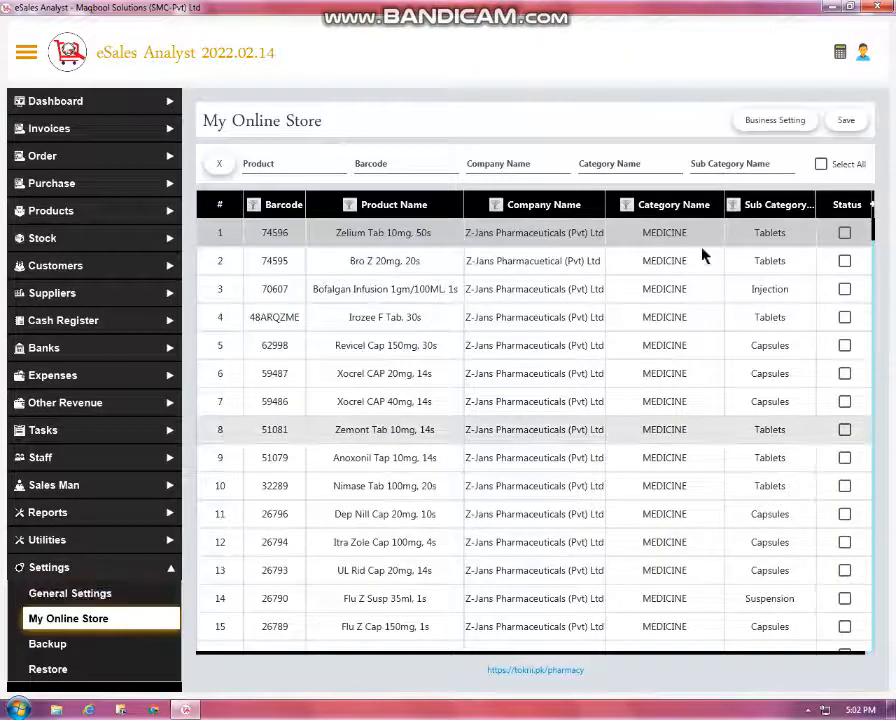
click(821, 164)
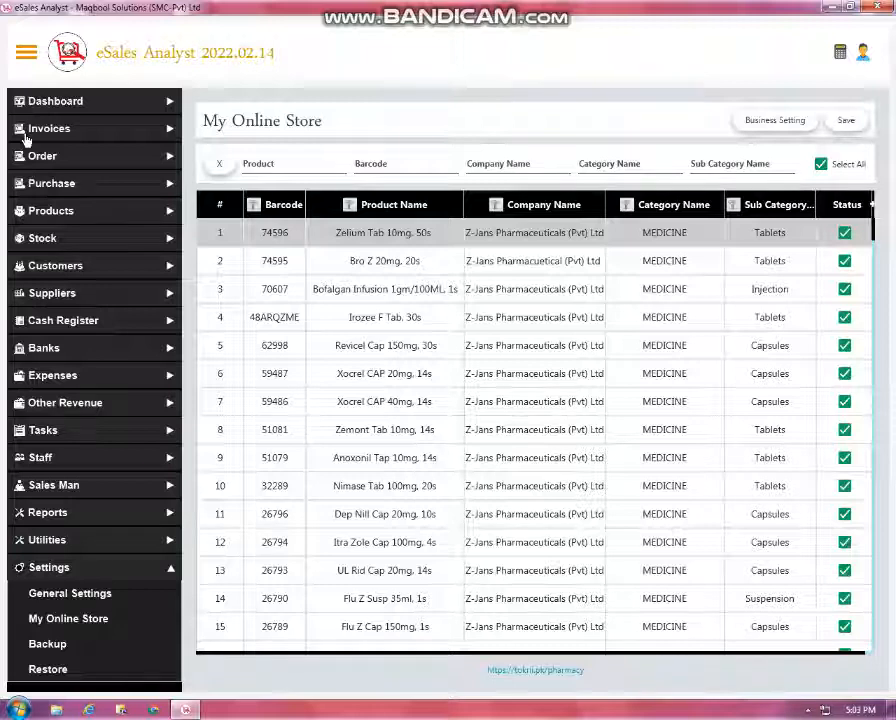
click(26, 137)
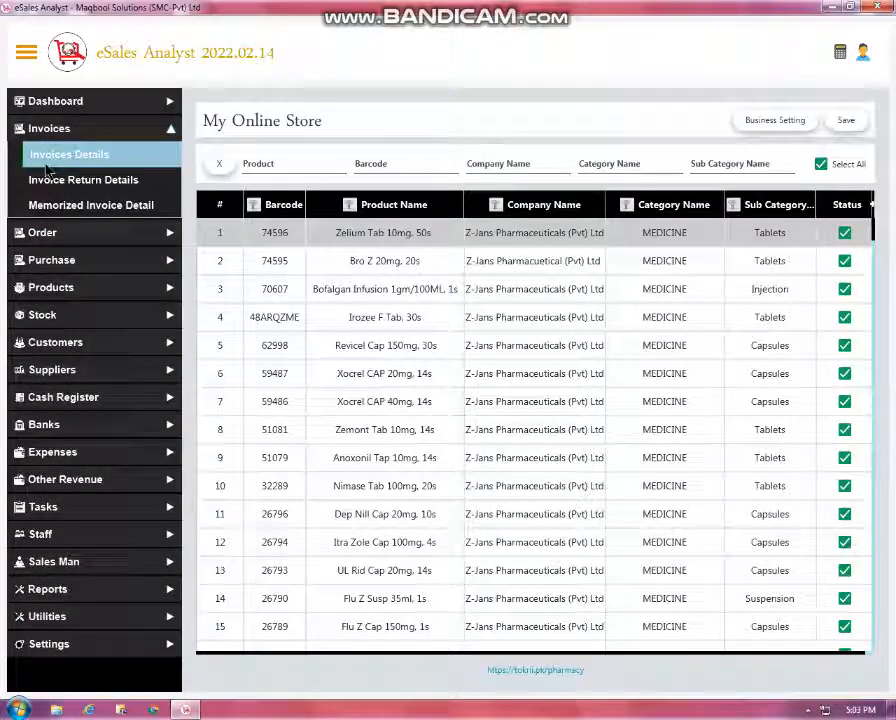
Revisit Stock Details, then show the Daily Invoices Details list and the screen recorder window
click(76, 308)
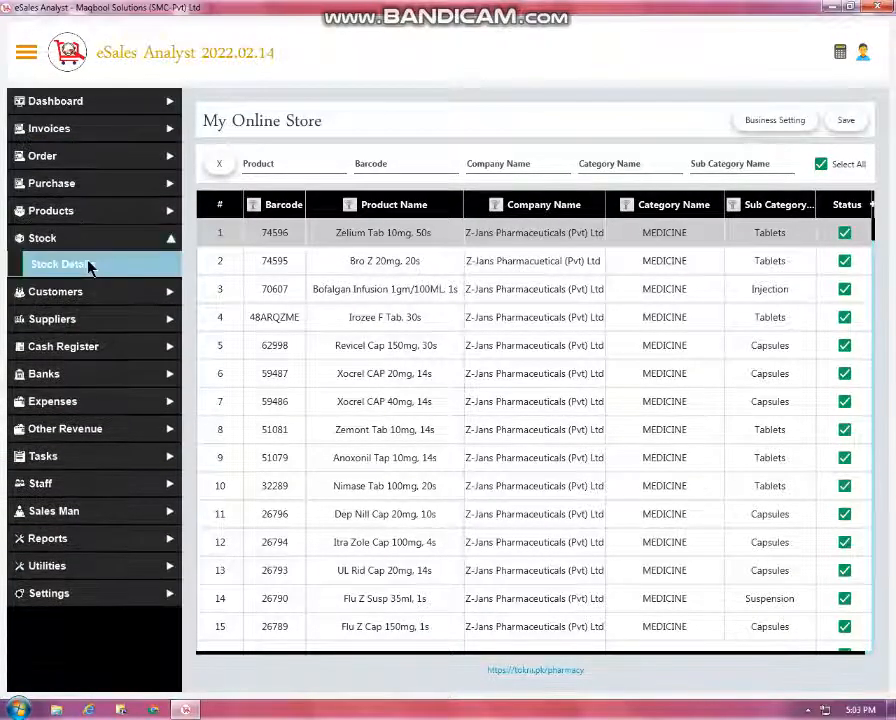
click(88, 265)
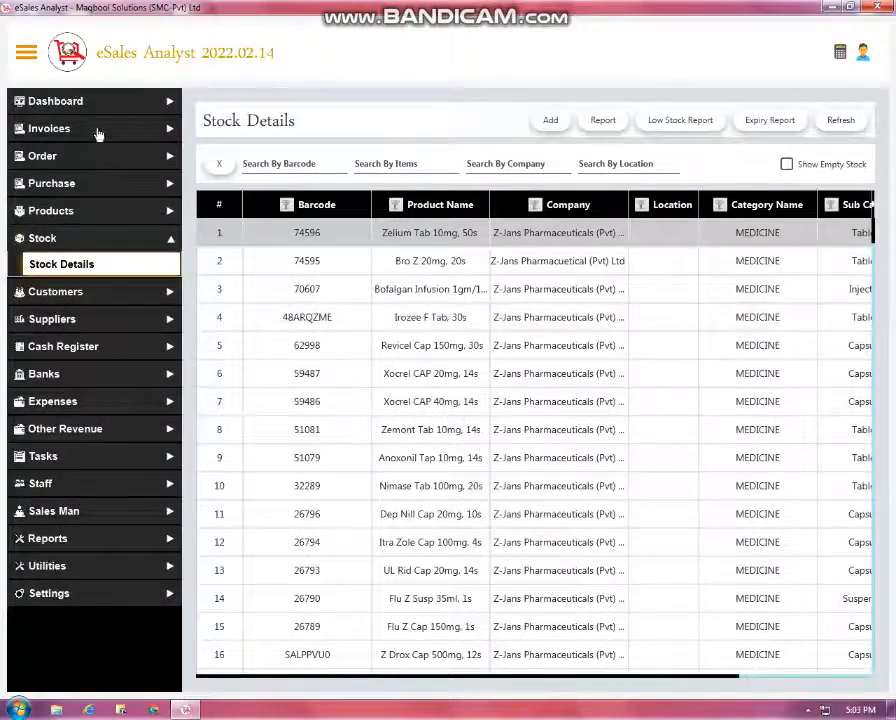
click(112, 156)
click(100, 129)
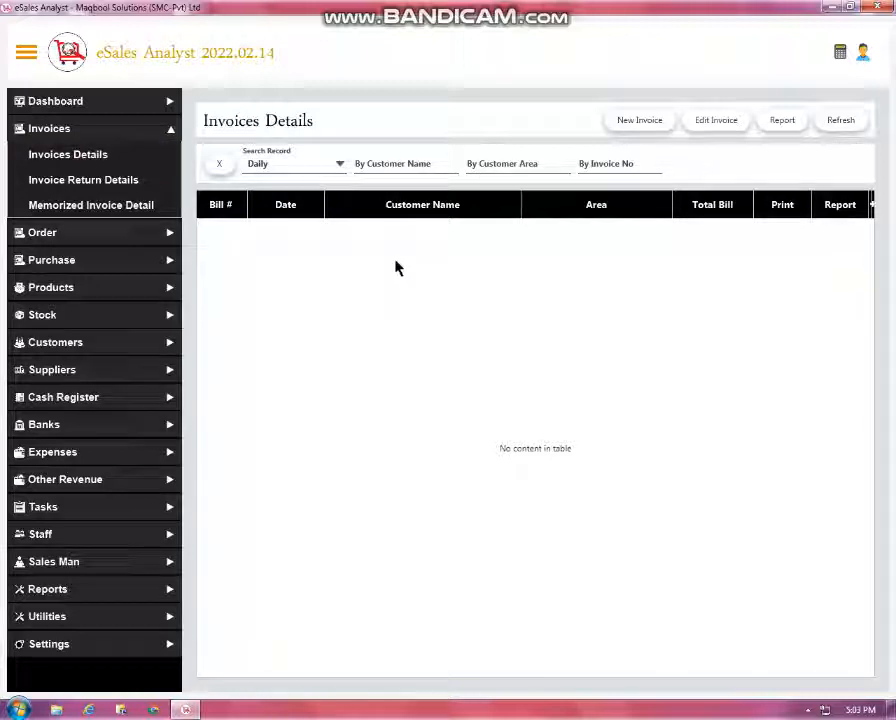
click(808, 710)
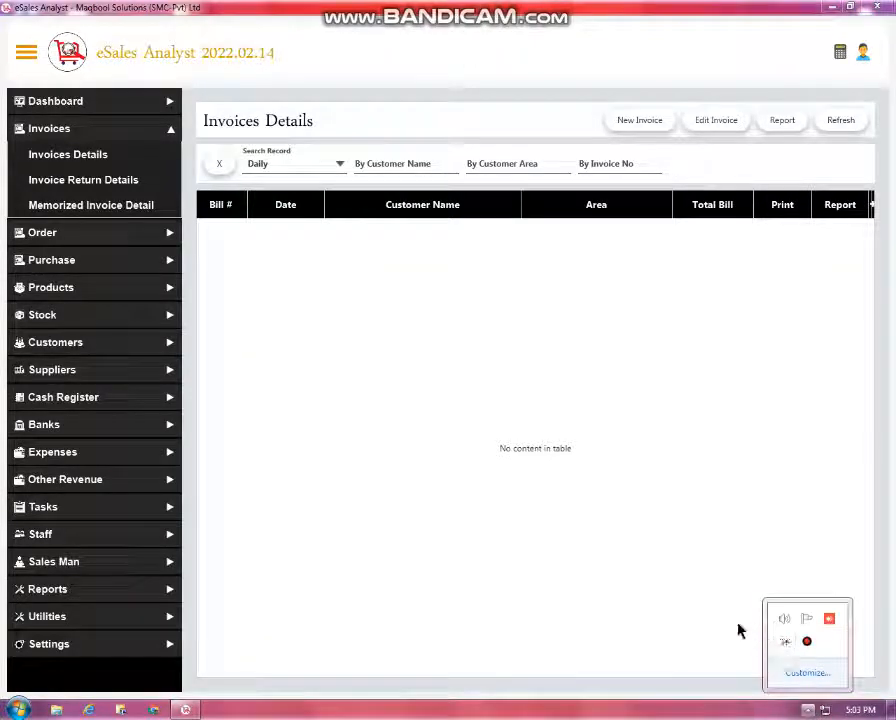
click(807, 641)
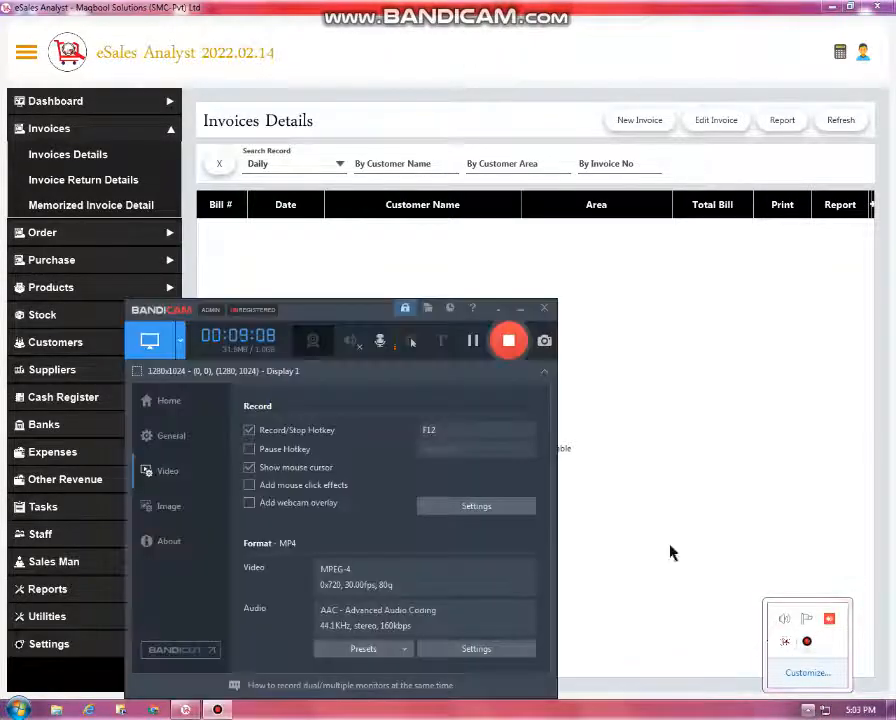